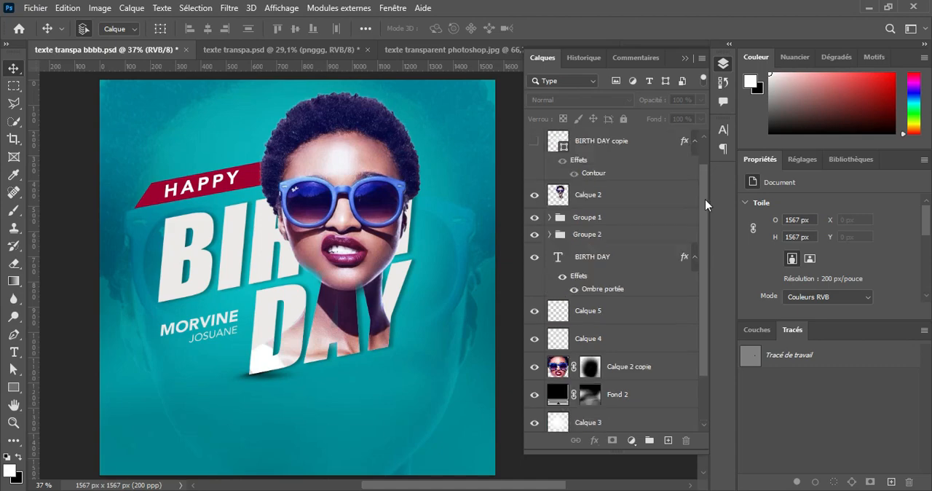
Make the BIRTH DAY copie layer, Groupe 3 and Groupe 4 visible in the finished birthday design
click(534, 177)
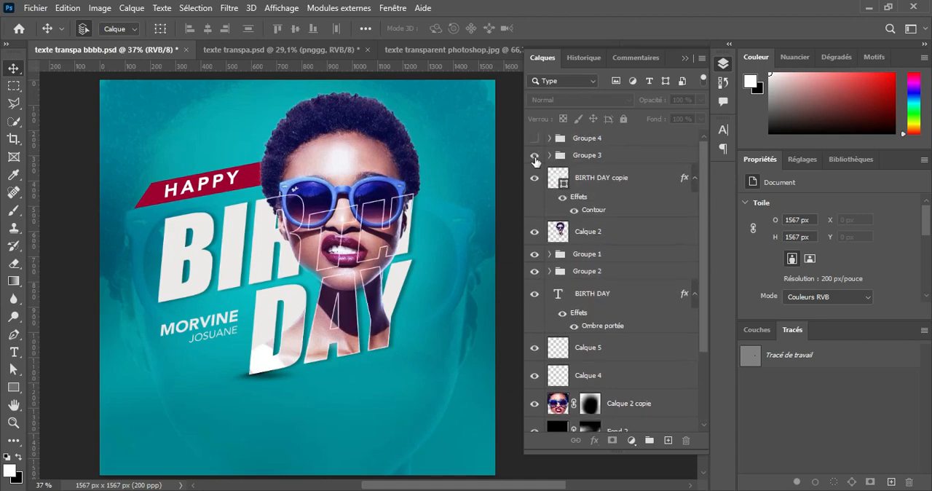
click(534, 156)
click(535, 138)
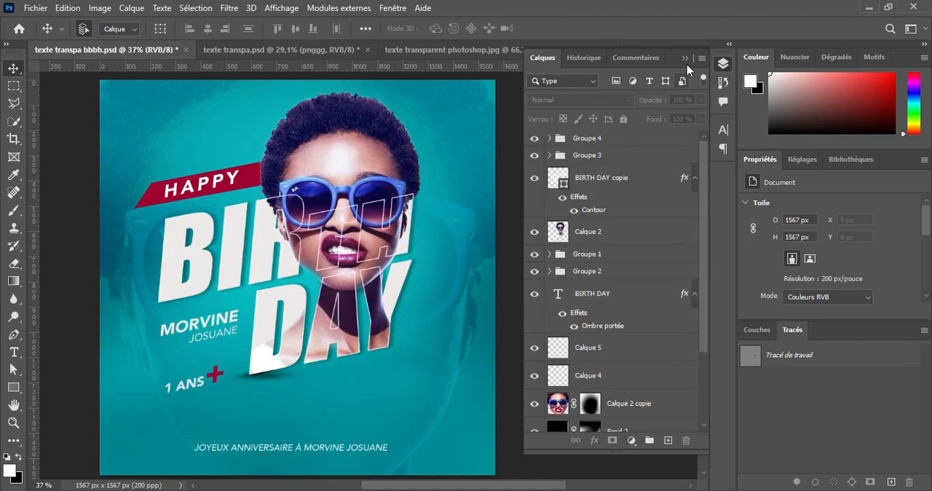
click(684, 58)
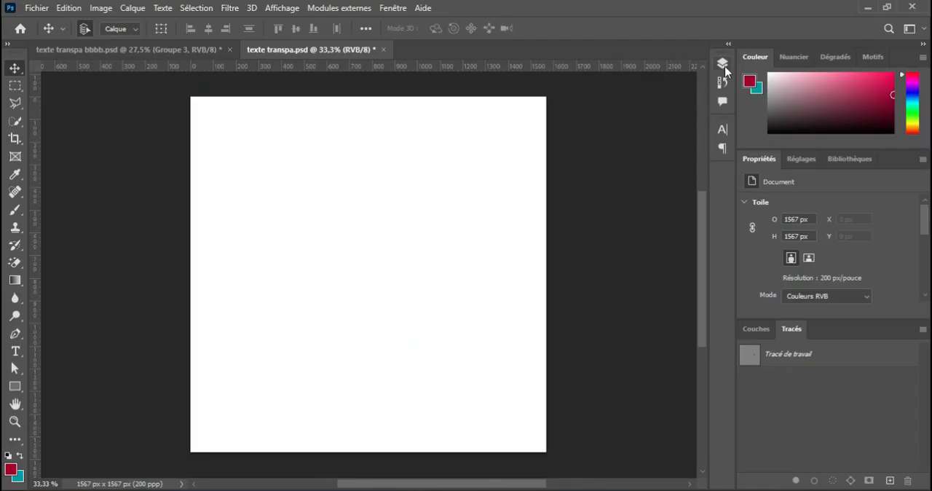
Add a solid colour fill layer in teal 039da9 above the locked Fond 1 layer
click(722, 64)
click(600, 171)
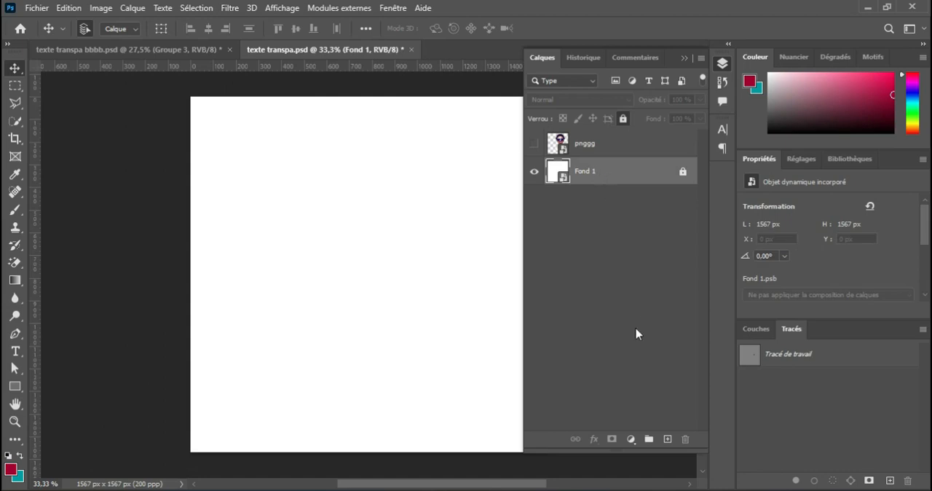
click(631, 438)
click(655, 192)
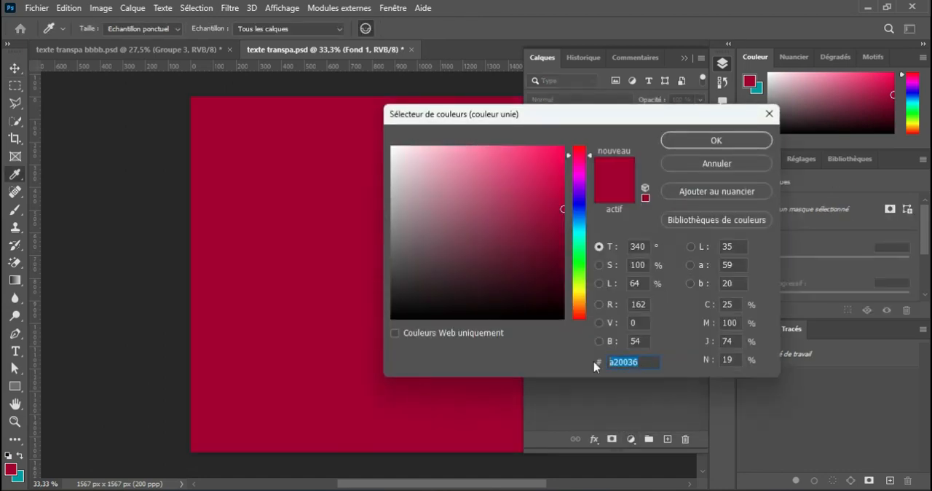
text(039da9)
drag(638, 362, 597, 364)
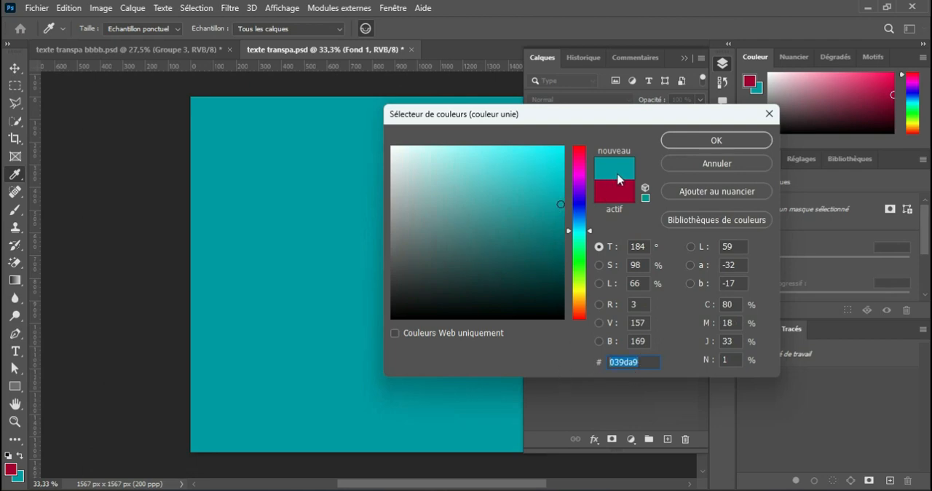
click(693, 138)
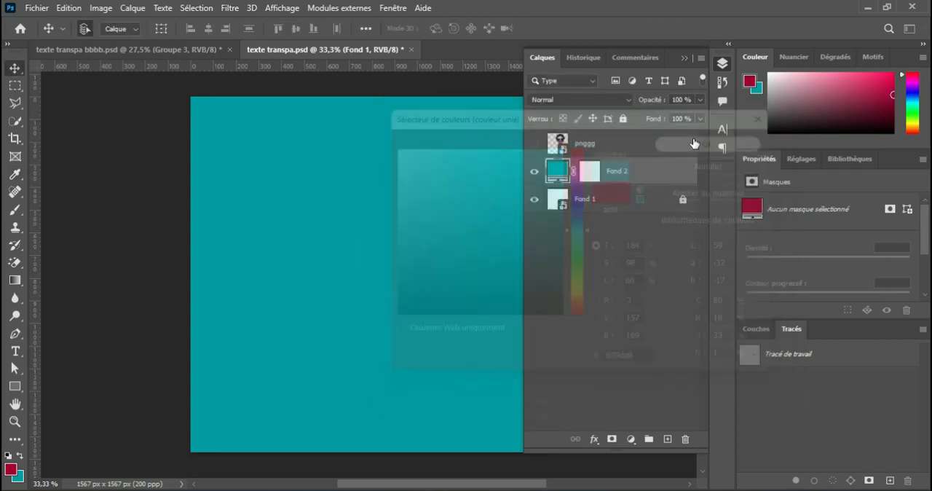
Create an empty layer above the teal fill and set the foreground colour to white
click(667, 438)
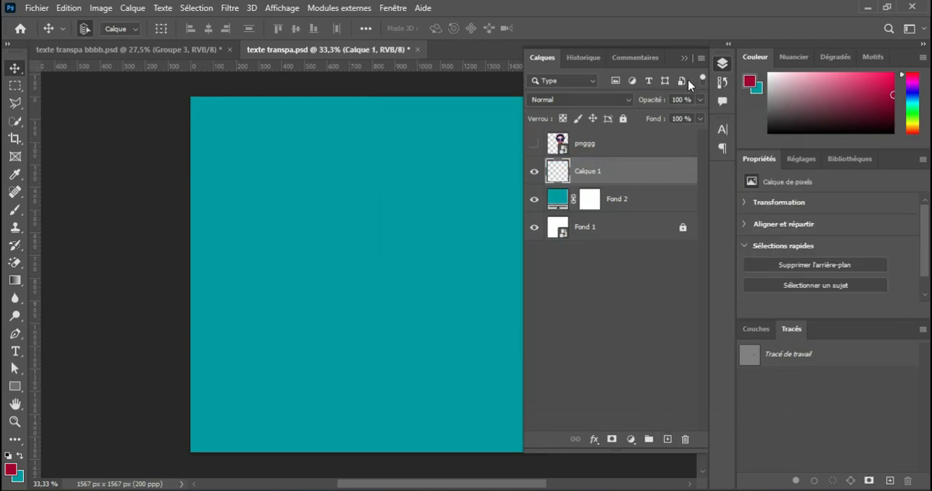
click(683, 59)
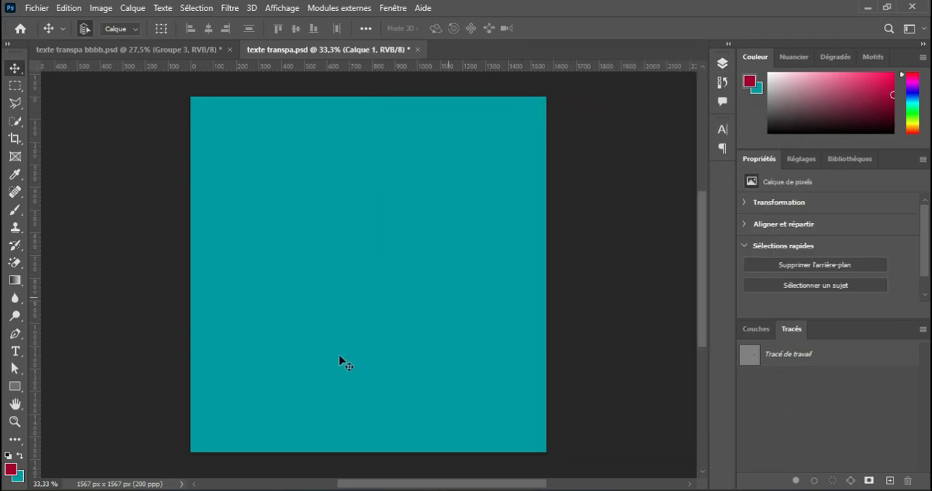
click(20, 456)
click(12, 469)
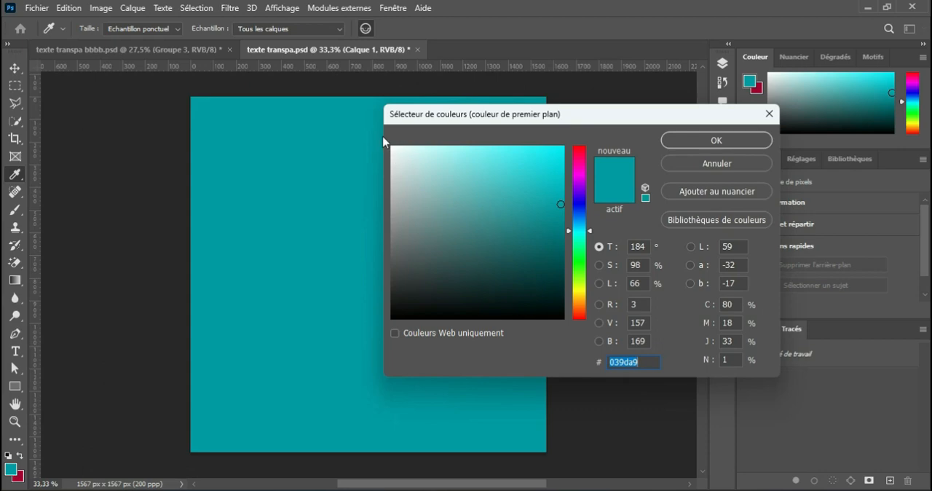
drag(395, 149, 386, 137)
click(715, 140)
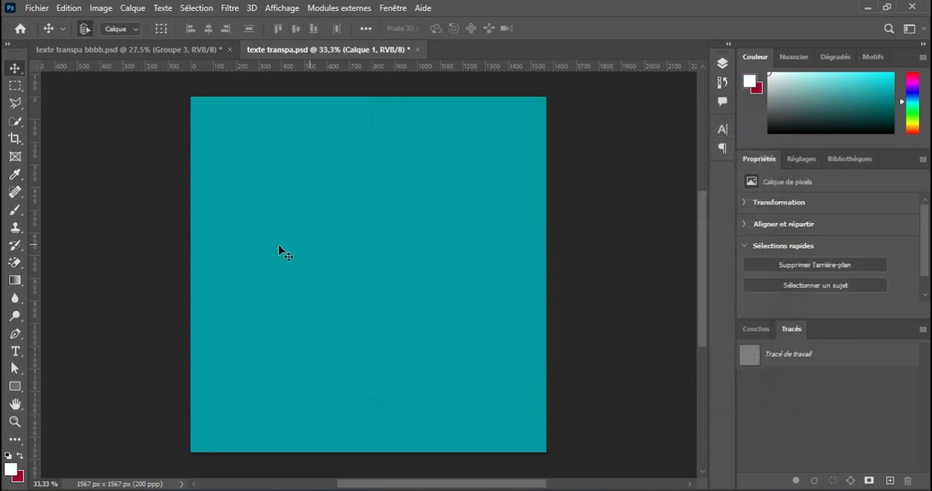
Paint a white glow in the middle of the canvas with a soft round brush of about 500 px and 0 % hardness
click(16, 208)
click(91, 31)
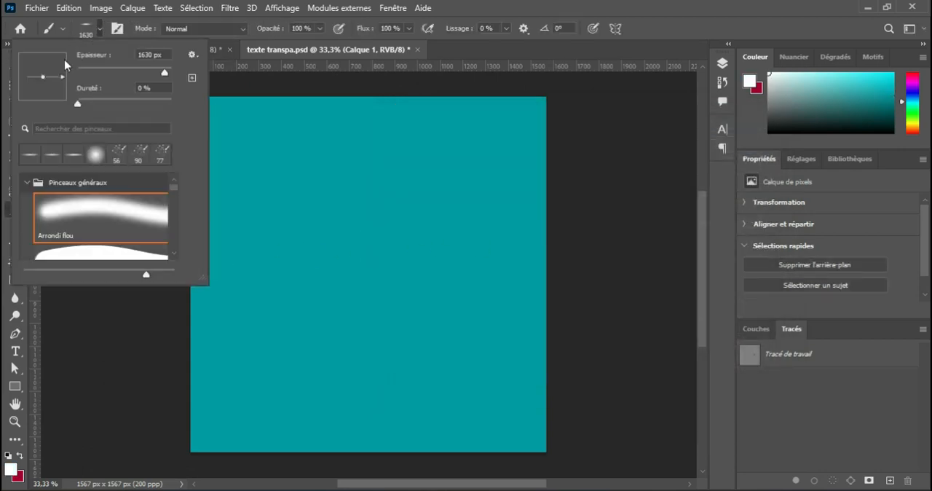
click(92, 155)
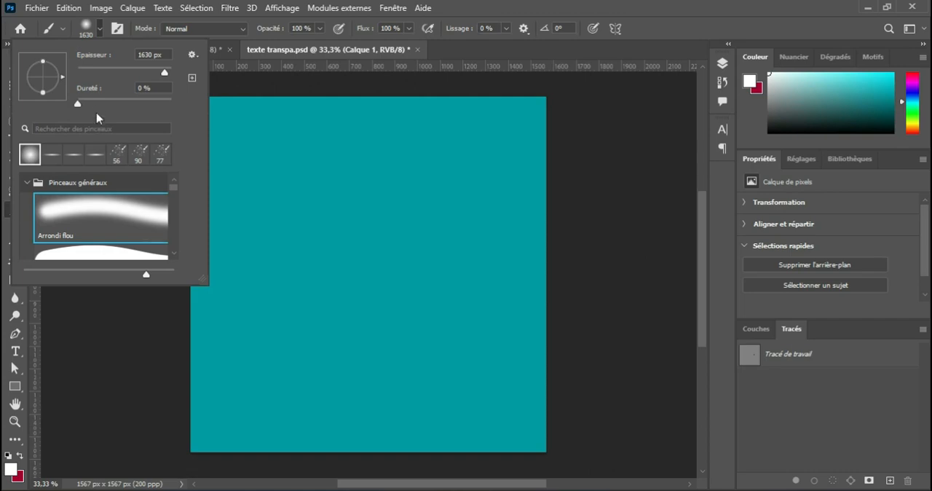
drag(68, 104, 68, 103)
drag(167, 74, 162, 73)
click(100, 28)
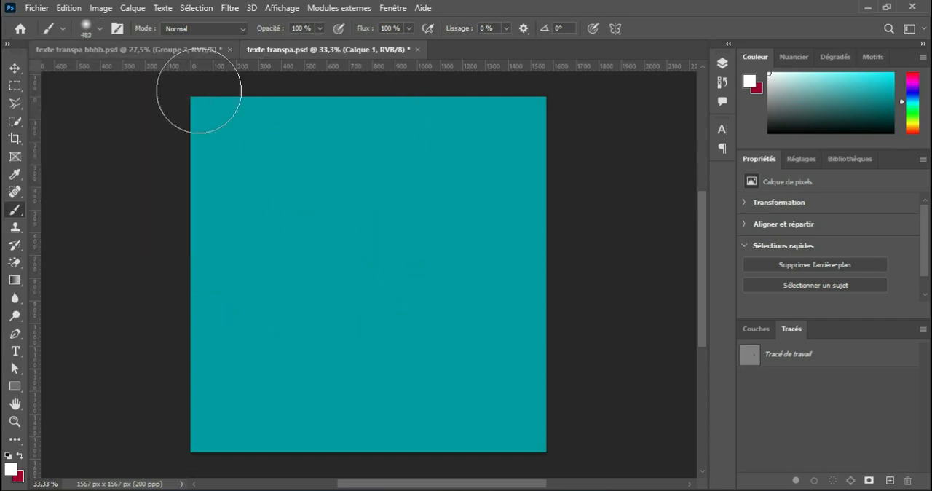
mouse_move(374, 255)
mouse_down()
mouse_move(423, 267)
mouse_move(264, 266)
mouse_up()
click(370, 270)
click(375, 268)
Set the white glow layer's blend mode to Lumière tamisée and compare the canvas with and without it
click(721, 65)
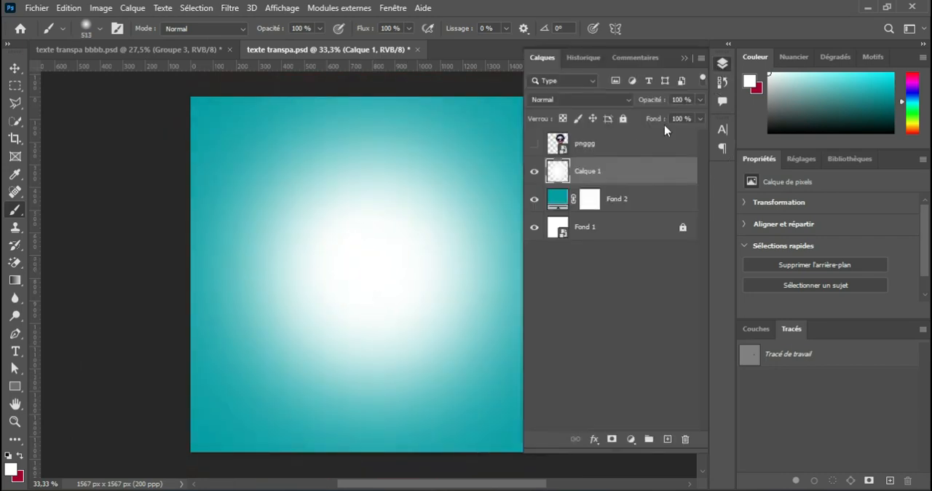
click(610, 100)
click(587, 276)
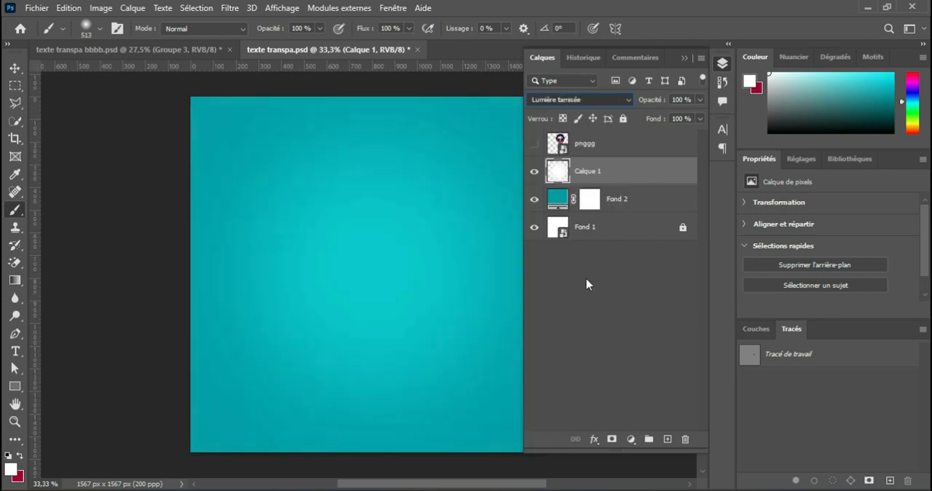
click(535, 173)
click(535, 172)
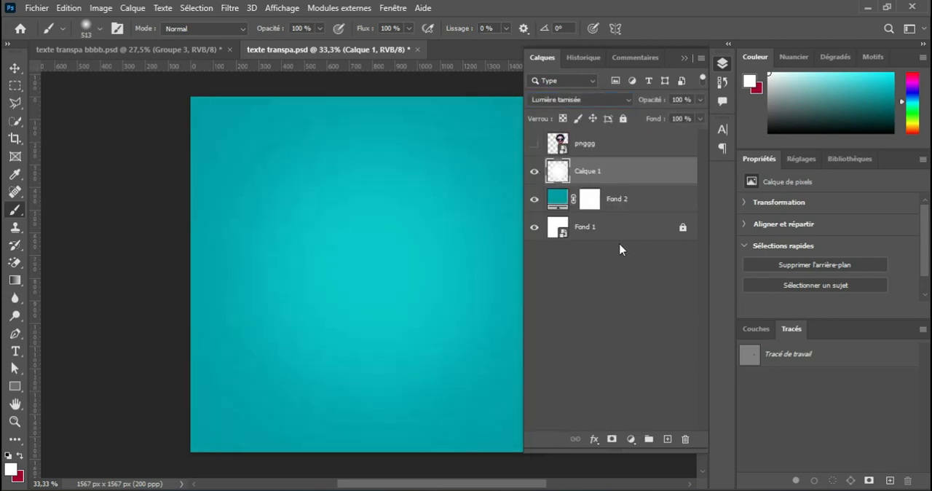
Add a black 000000 solid colour fill layer above the glow with the Lumière tamisée blend mode
click(632, 437)
click(672, 209)
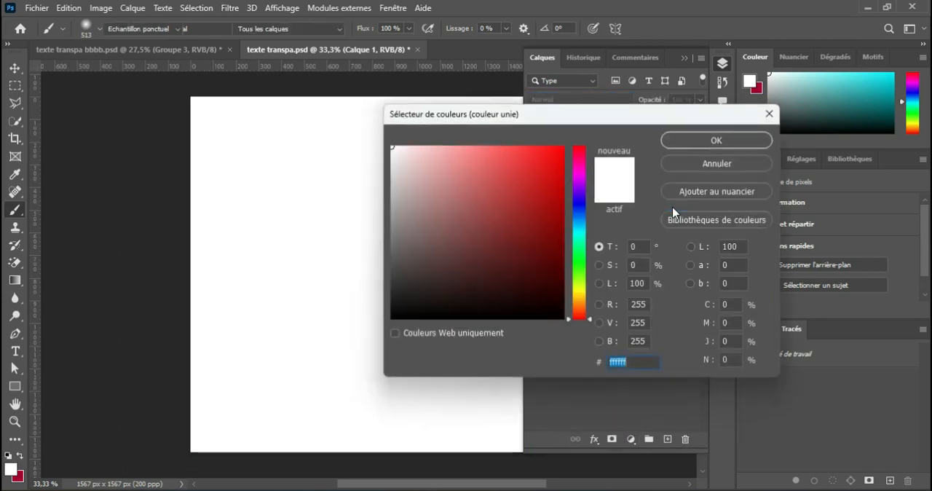
drag(420, 307, 379, 336)
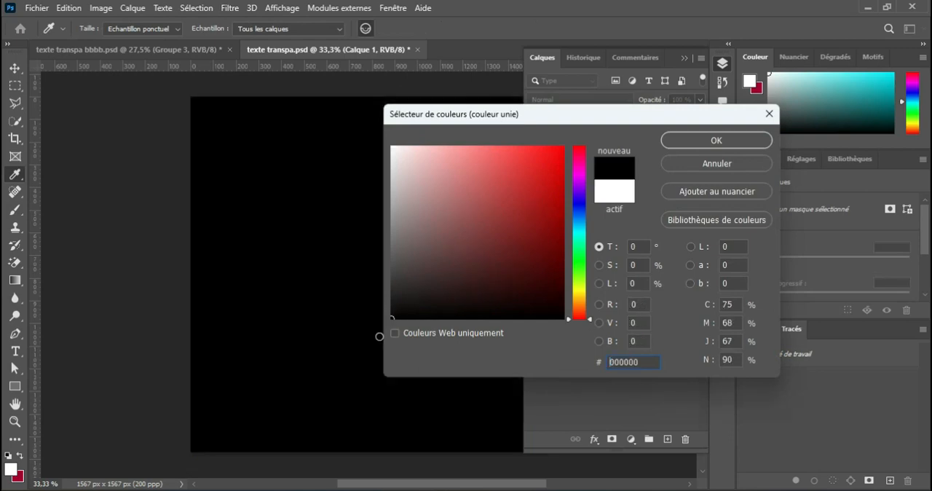
click(692, 141)
click(616, 100)
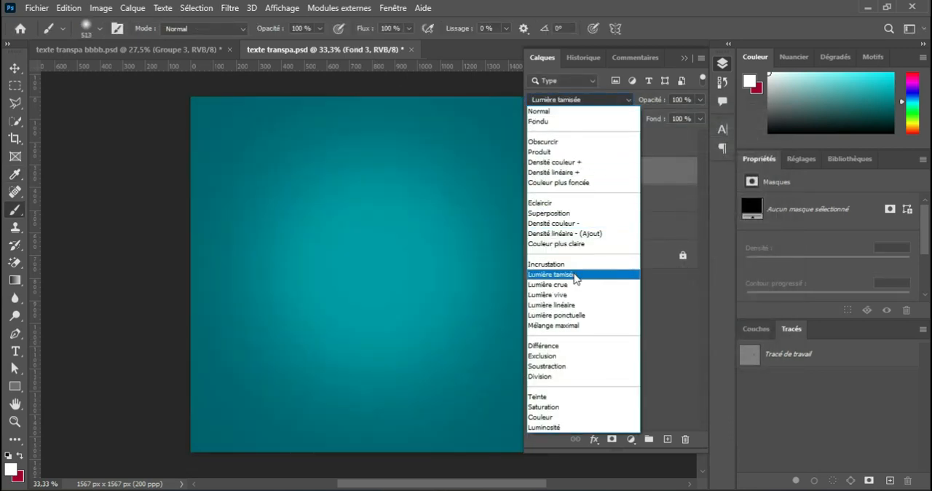
click(574, 274)
Apply a black-to-transparent radial gradient from the canvas centre outward on the black fill layer's mask
click(589, 170)
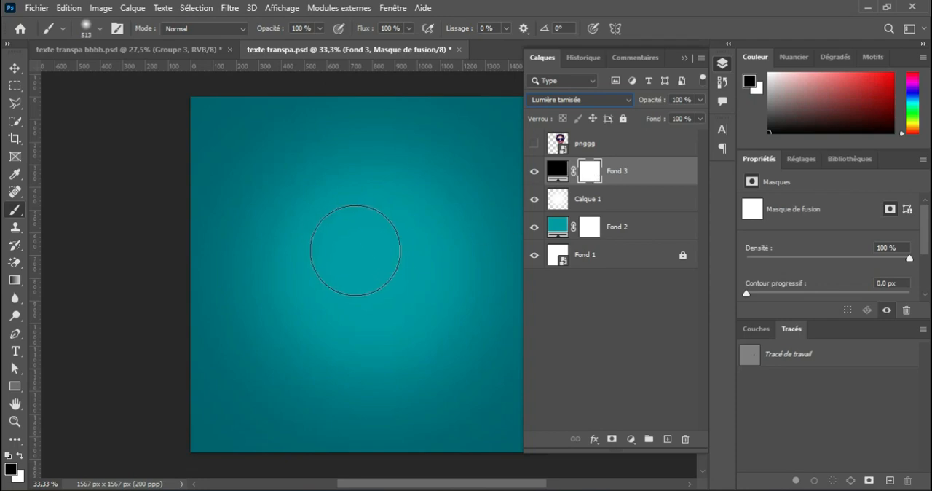
click(16, 283)
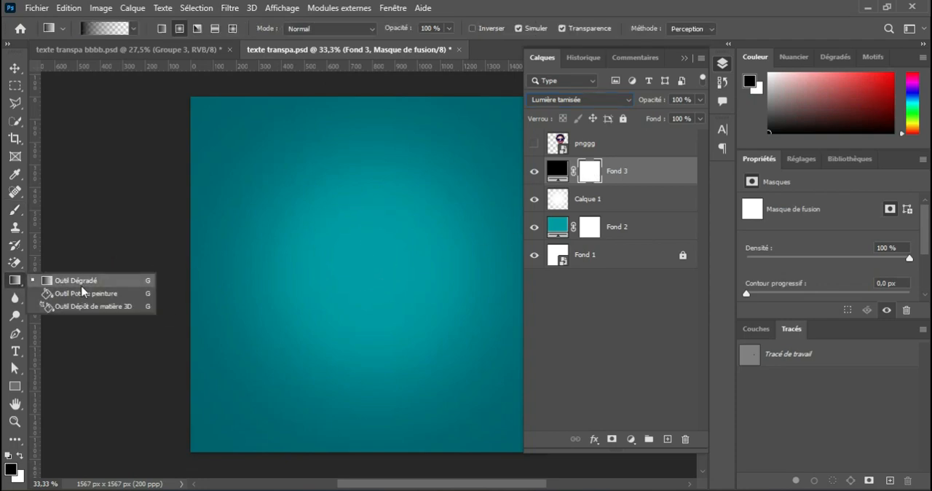
click(58, 284)
click(134, 30)
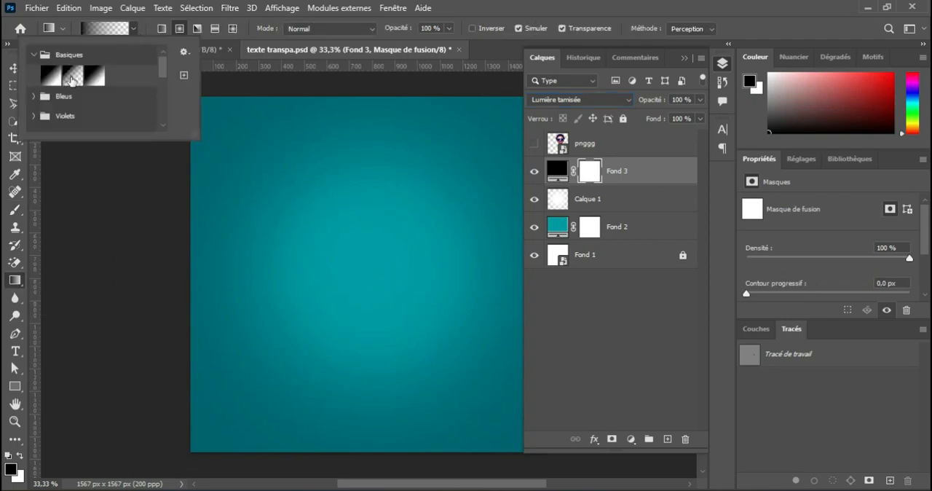
click(134, 30)
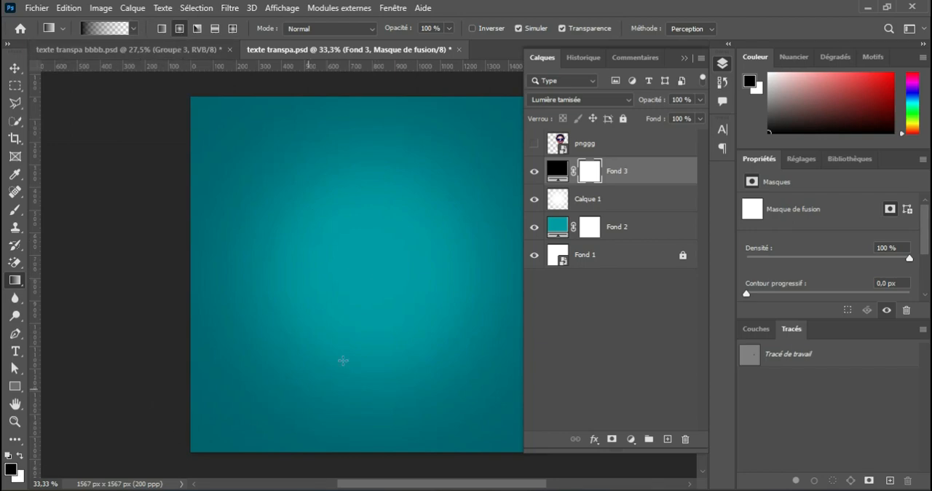
drag(384, 264, 478, 127)
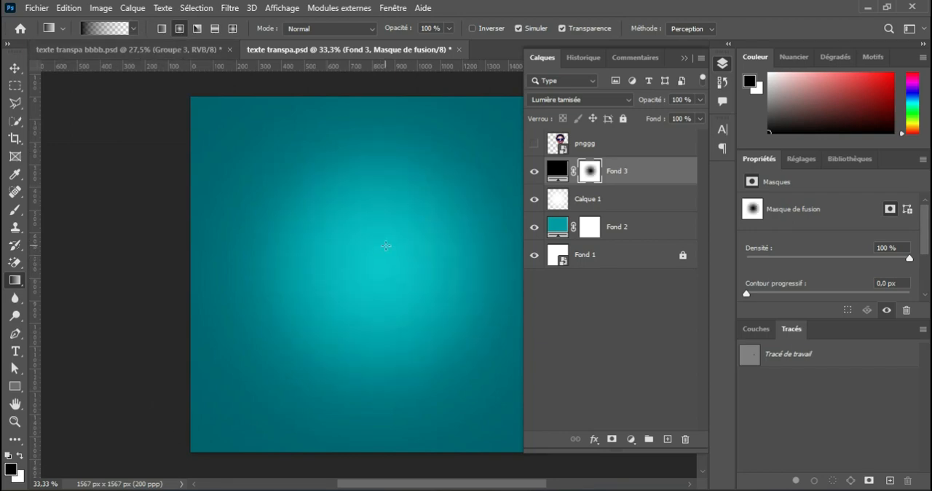
Widen the bright area on the black fill's mask with more radial gradients around the centre, sides and upper part
drag(297, 410, 296, 413)
drag(400, 260, 308, 278)
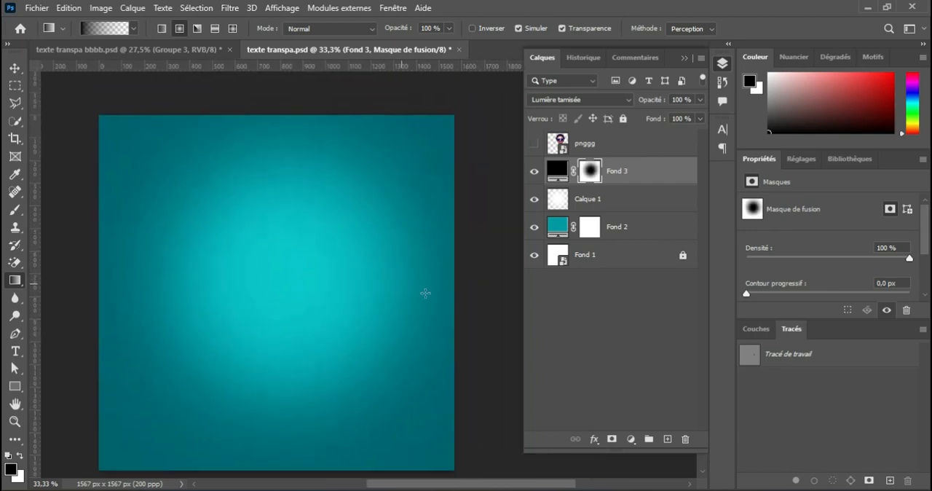
drag(408, 295, 554, 328)
drag(155, 287, 244, 289)
drag(191, 292, 37, 315)
drag(371, 322, 250, 296)
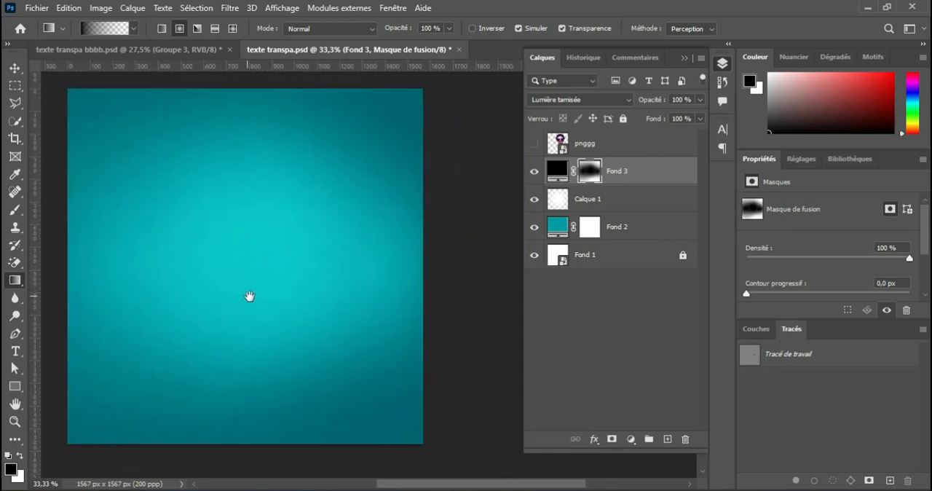
drag(227, 160, 236, 279)
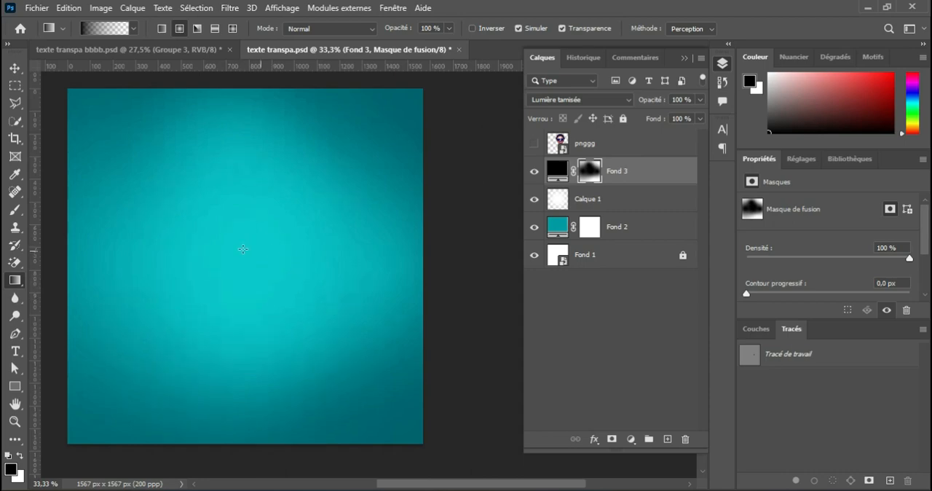
drag(242, 249, 350, 279)
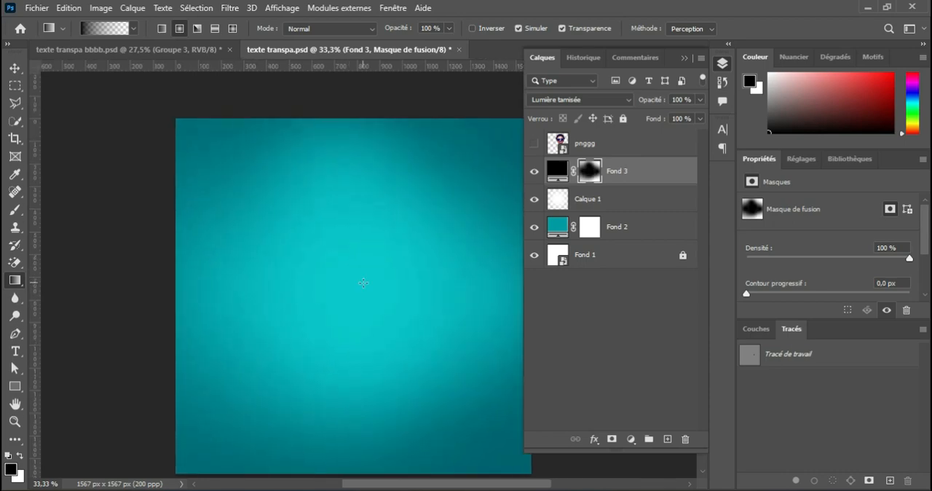
Add white right-aligned Impact text BIRTH DAY on two lines at 151,36 pt and move it fully onto the canvas
click(15, 351)
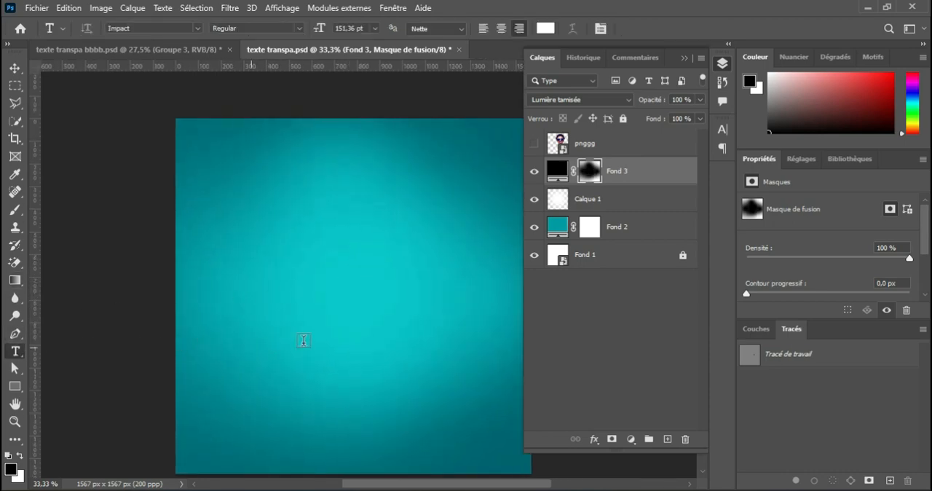
click(366, 276)
text(B)
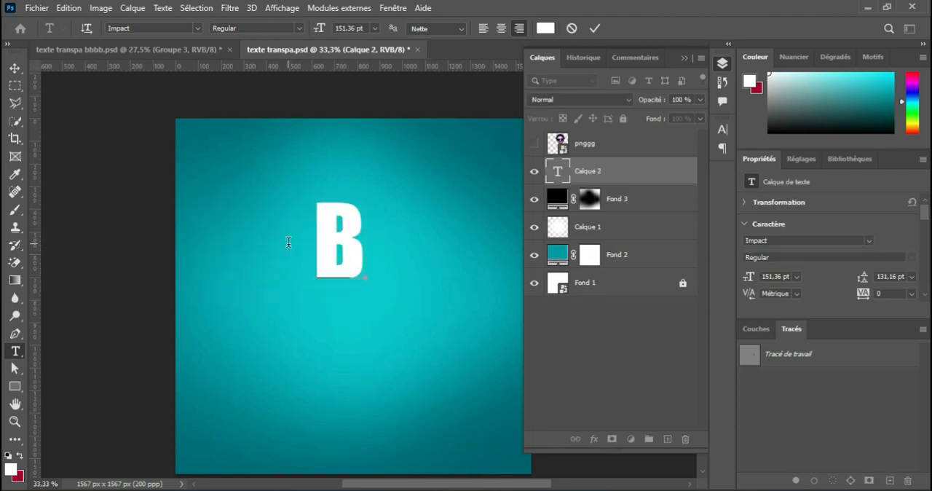
text(IR)
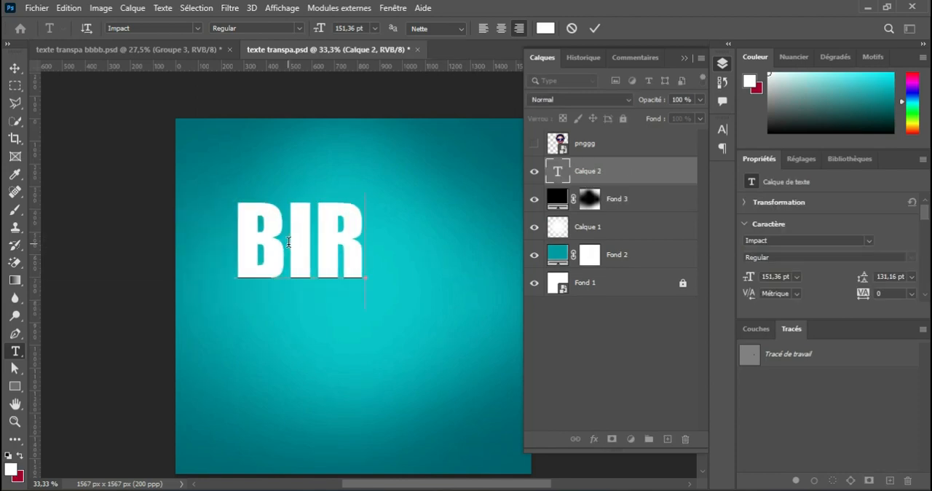
text(TH DAY)
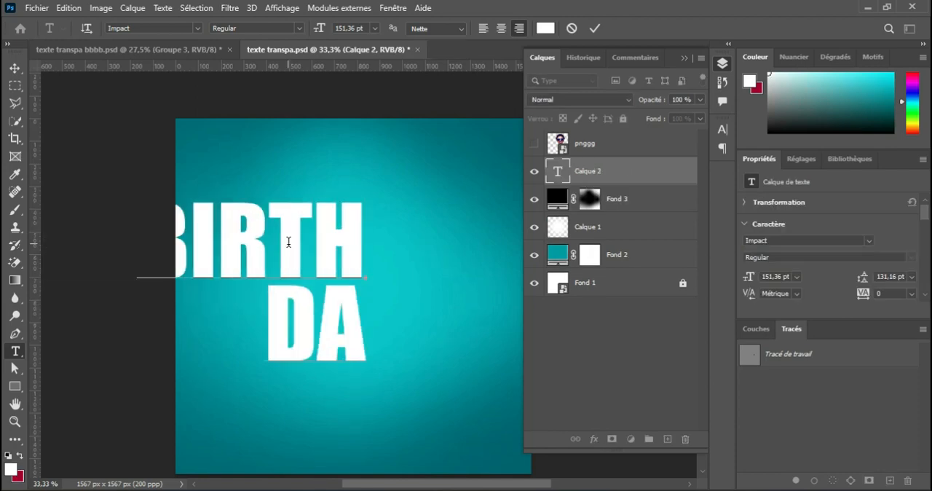
click(594, 28)
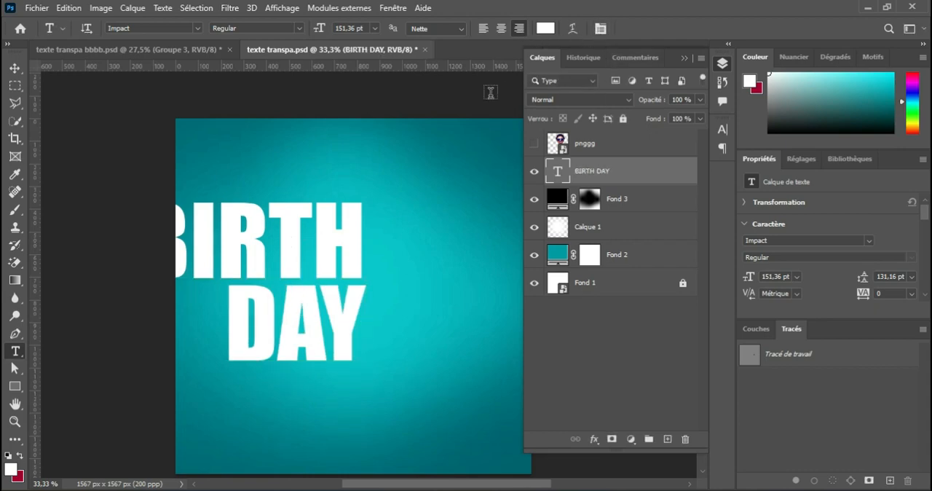
click(14, 68)
drag(354, 257, 466, 265)
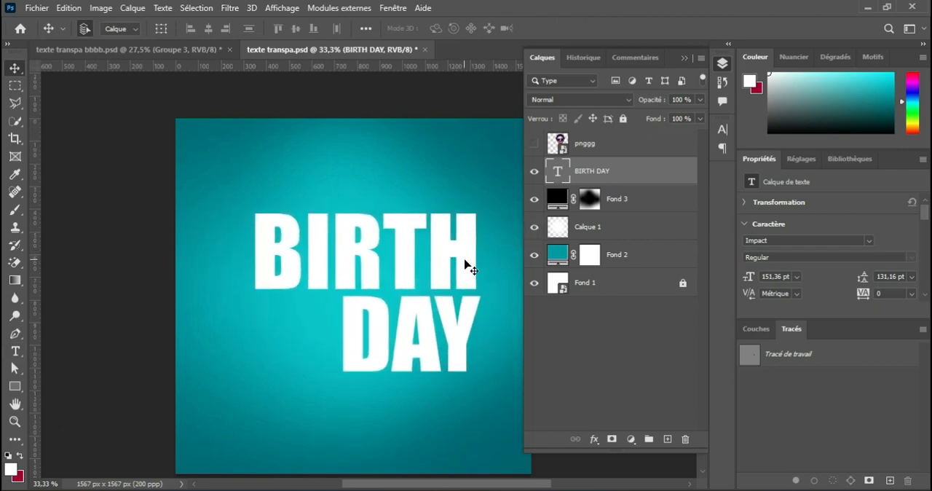
Set the foreground colour to the light grey f1f1f1
click(15, 351)
click(11, 469)
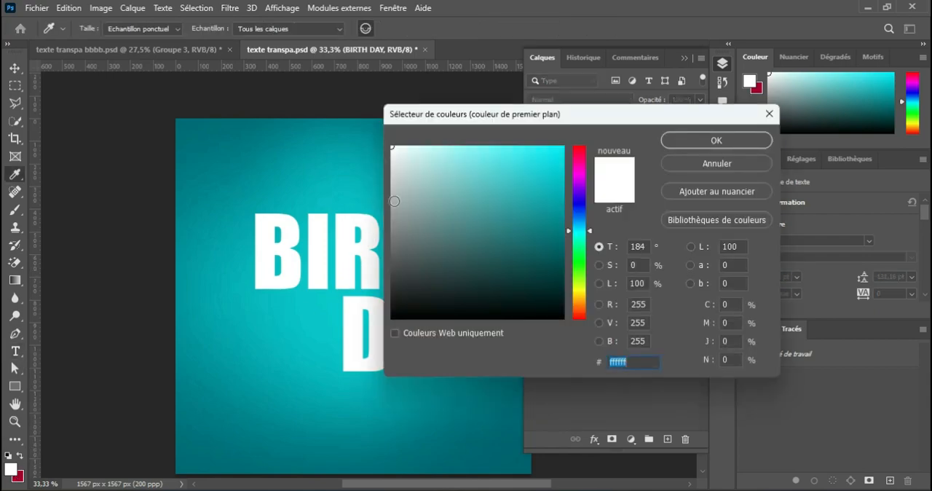
drag(393, 148, 390, 155)
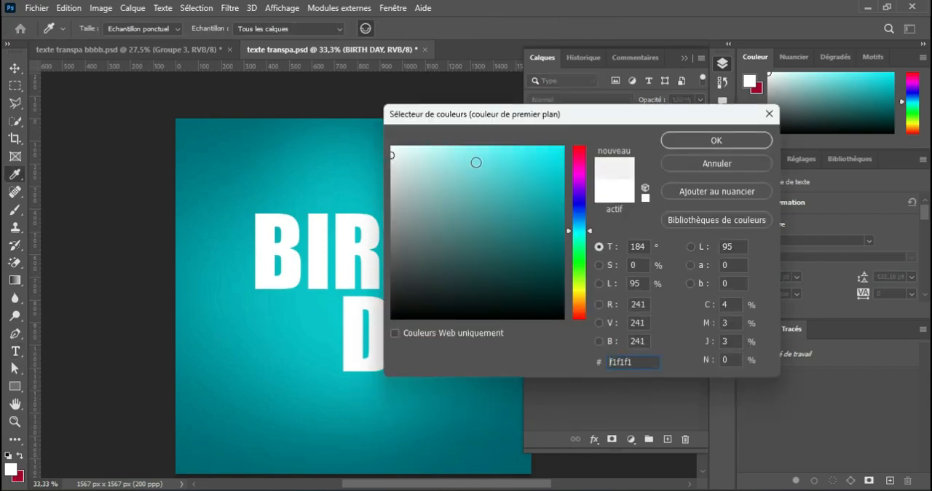
click(690, 149)
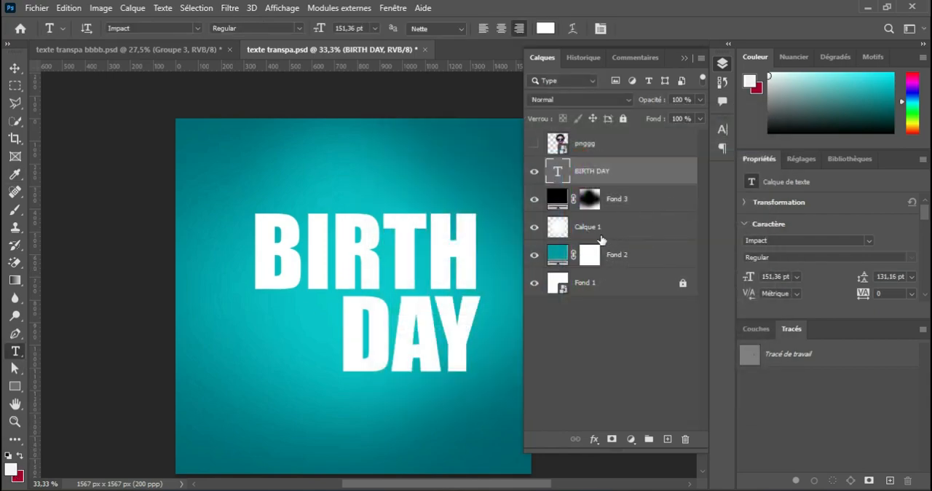
Convert the BIRTH DAY text to a shape and lower the upper anchor points of the T and H about 100 px
right_click(633, 177)
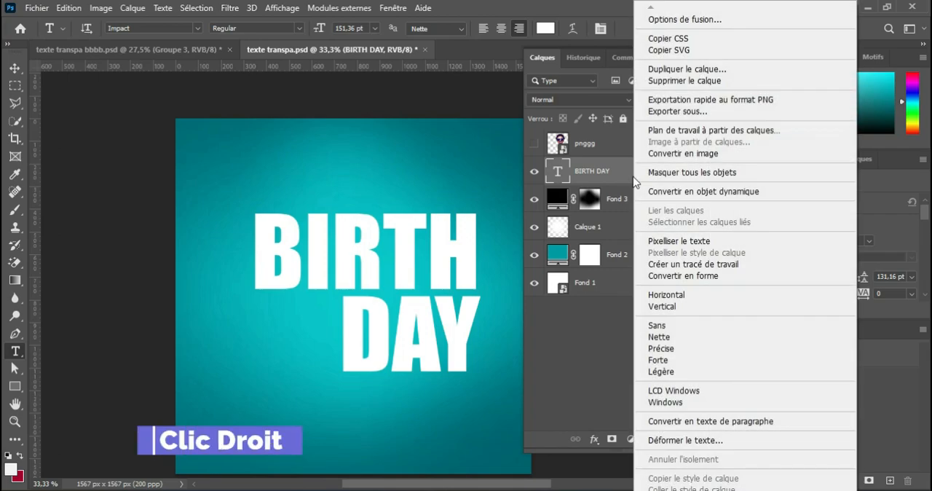
click(683, 275)
drag(15, 369, 44, 381)
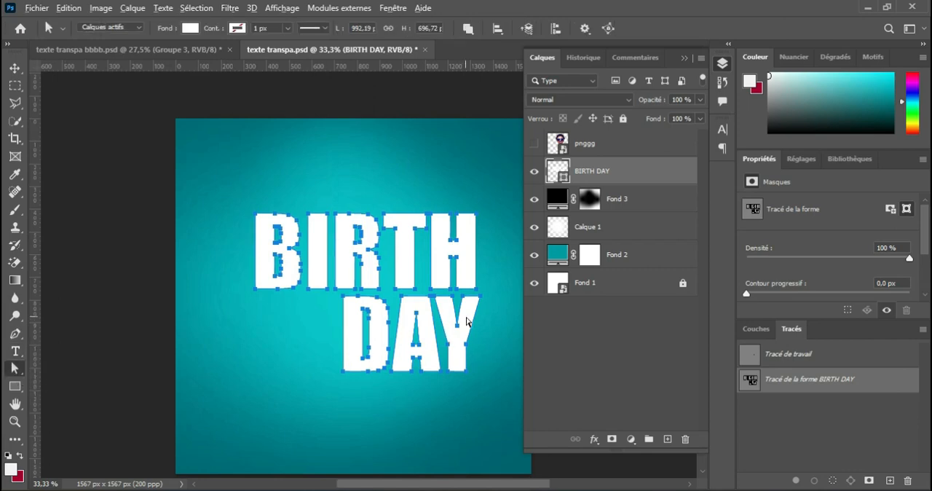
scroll(465, 320, up, 2)
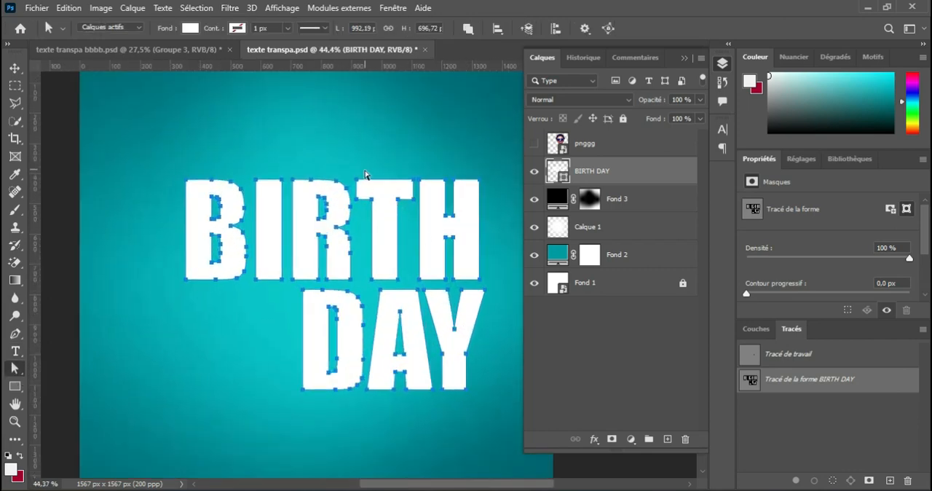
click(357, 172)
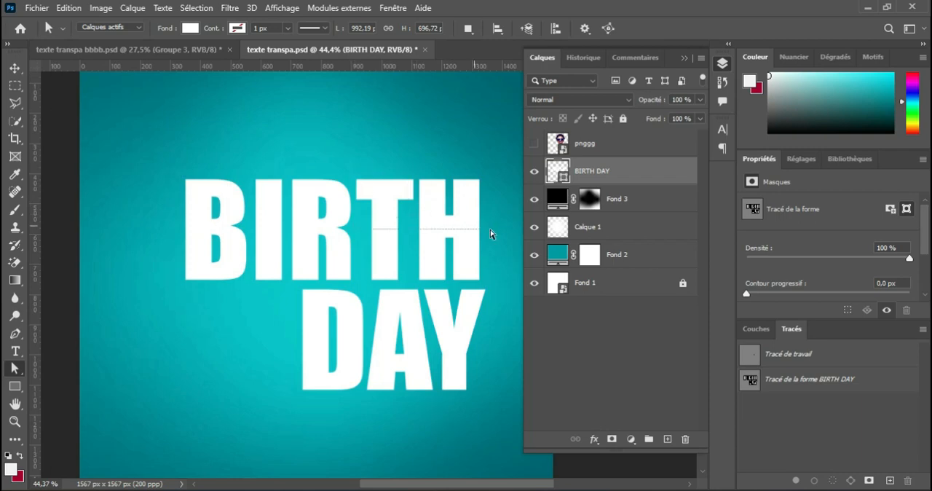
click(449, 245)
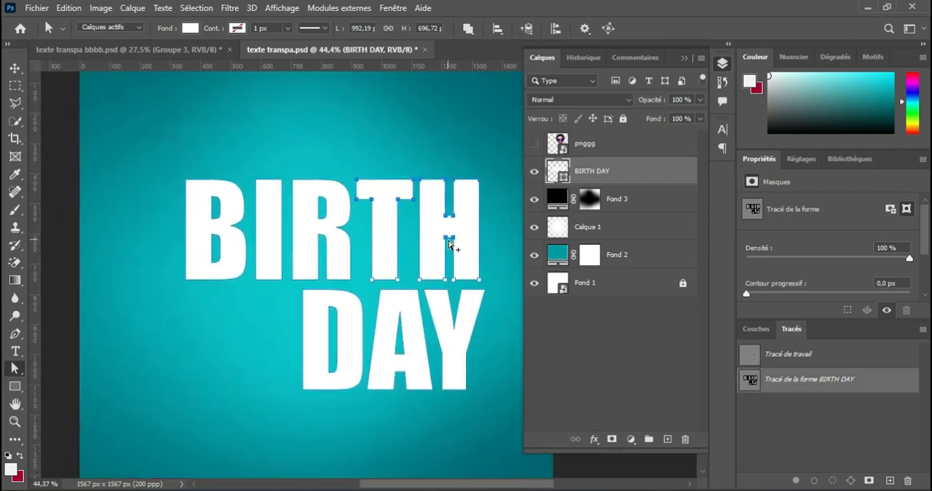
scroll(446, 245, up, 2)
drag(430, 164, 429, 203)
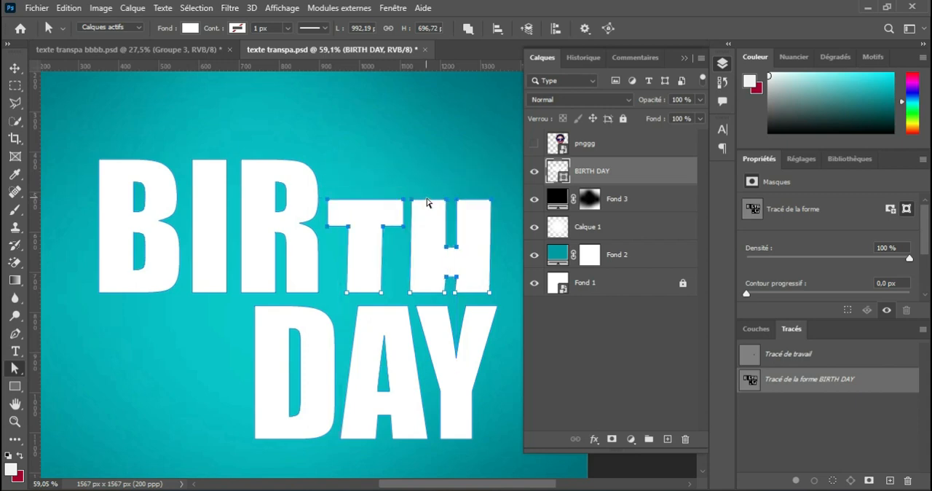
scroll(420, 248, down, 2)
click(15, 68)
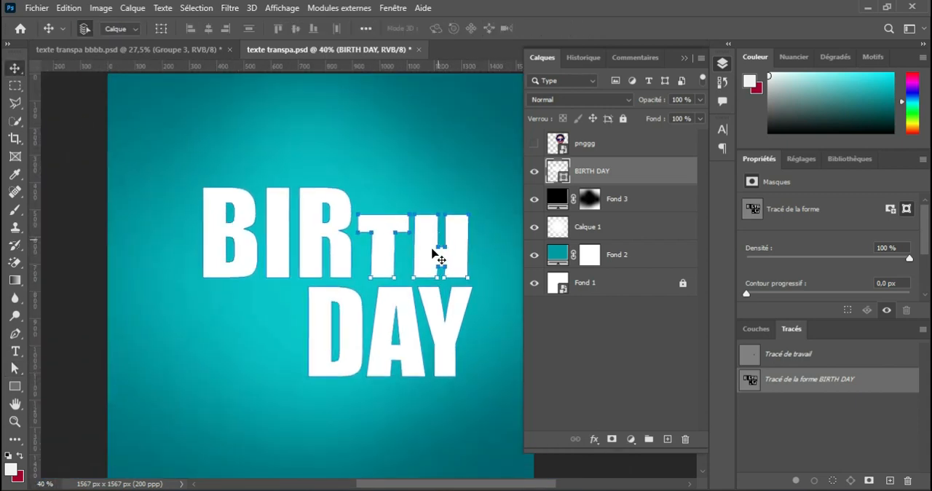
scroll(430, 251, down, 1)
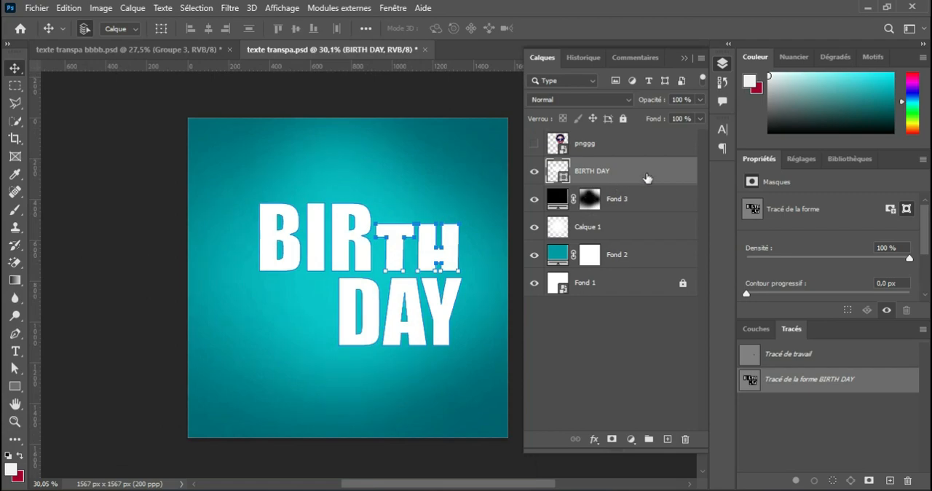
click(535, 171)
click(534, 172)
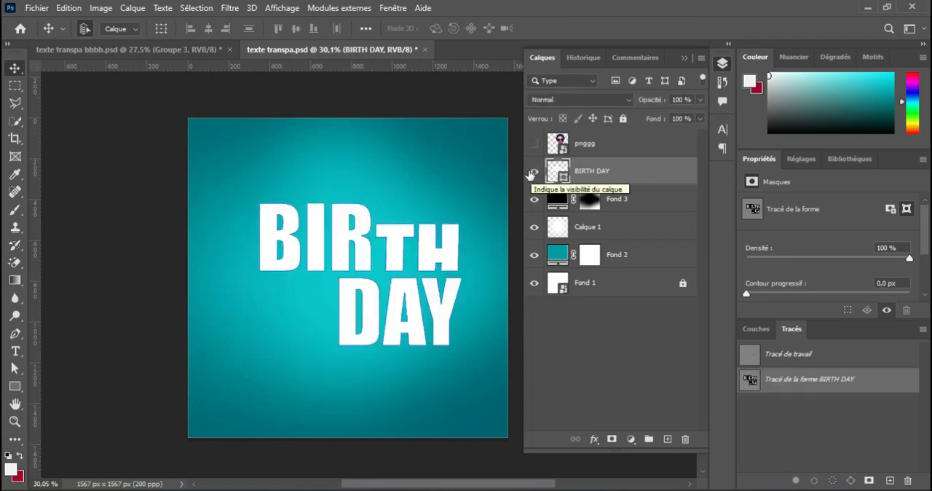
Skew the BIRTH DAY shape with negative horizontal and vertical angles so the letters lean right and the lines climb towards the right
click(75, 15)
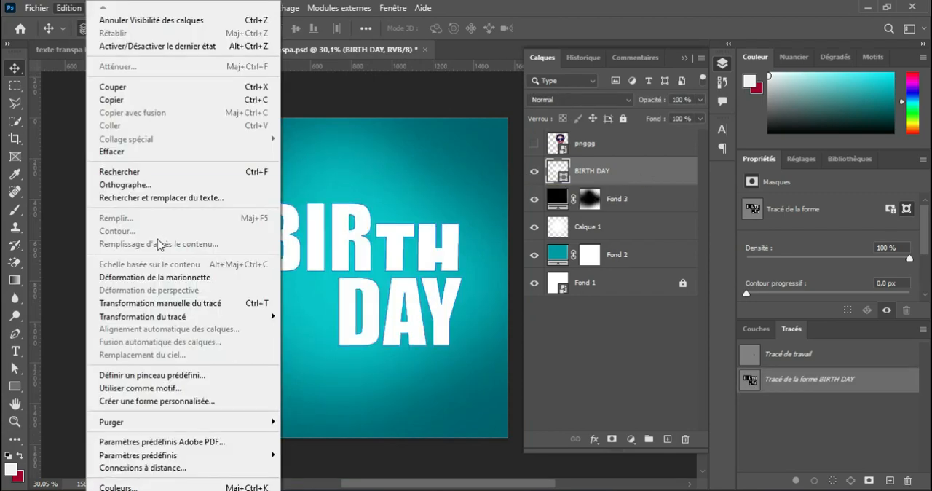
click(180, 305)
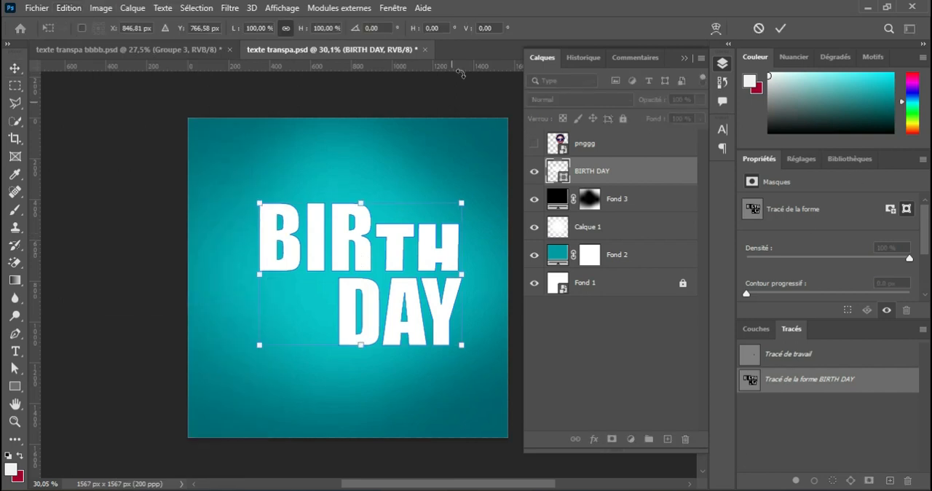
drag(467, 32, 209, 83)
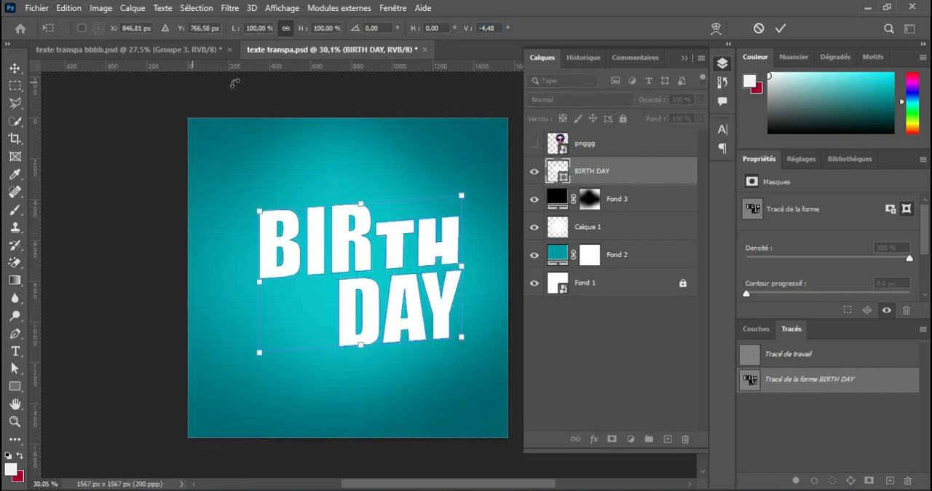
drag(465, 31, 459, 67)
drag(469, 29, 344, 85)
drag(413, 29, 203, 112)
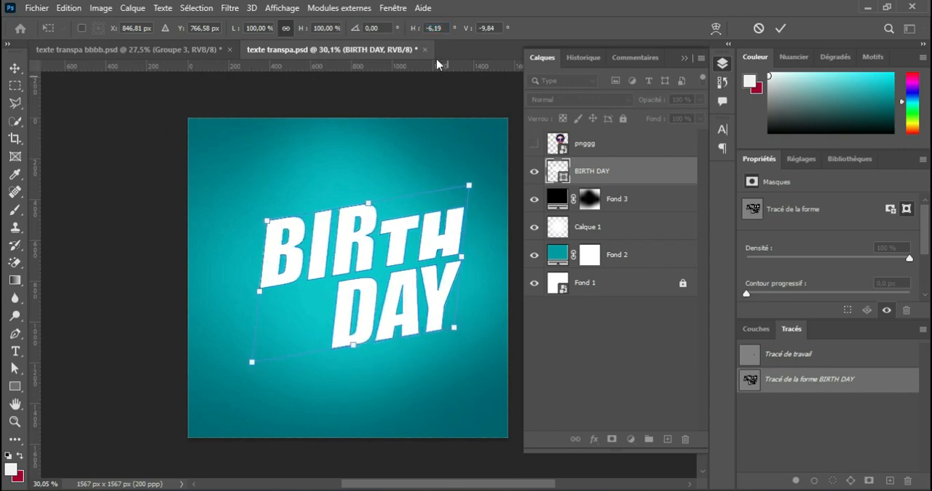
drag(413, 31, 398, 39)
drag(466, 30, 321, 83)
key(Return)
Enlarge the skewed BIRTH DAY shape to about 115 % and centre it on the canvas
key(ctrl+t)
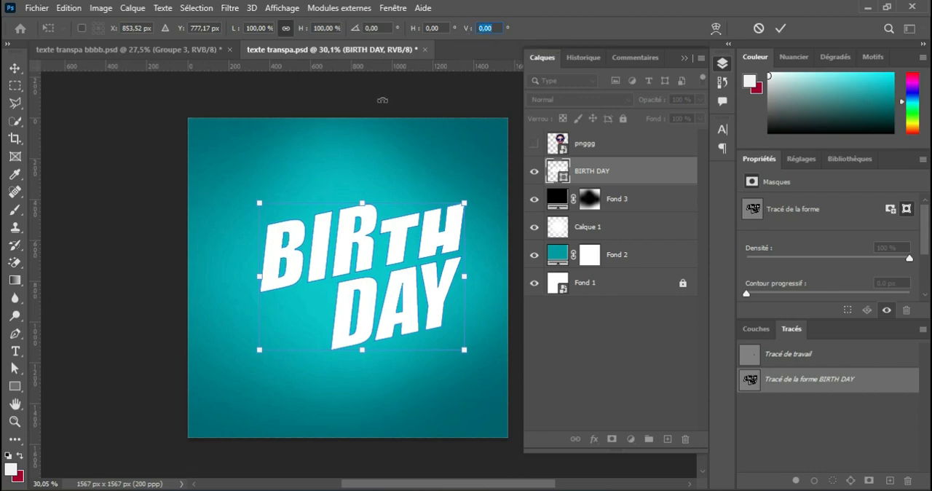
drag(233, 31, 244, 37)
drag(454, 243, 445, 231)
click(779, 30)
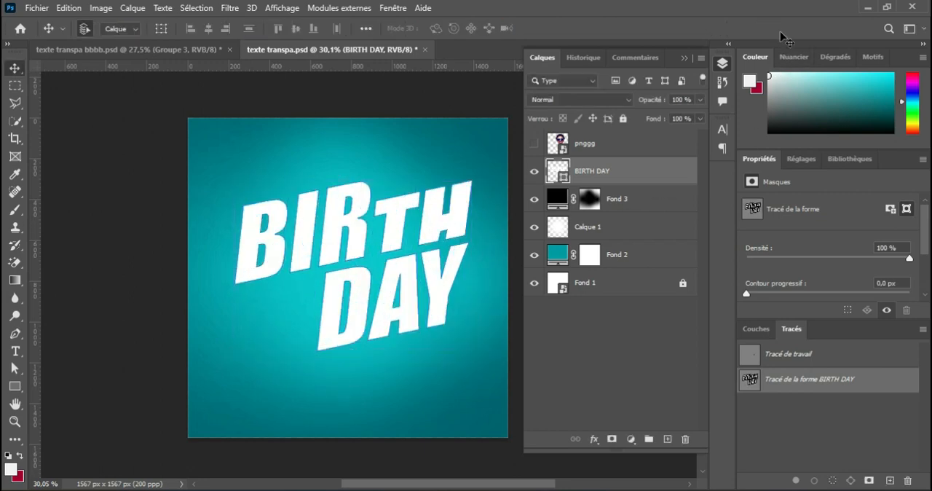
Show the portrait layer pnggg, place it beneath BIRTH DAY, and move the lettering down over the woman's face and neck
click(535, 145)
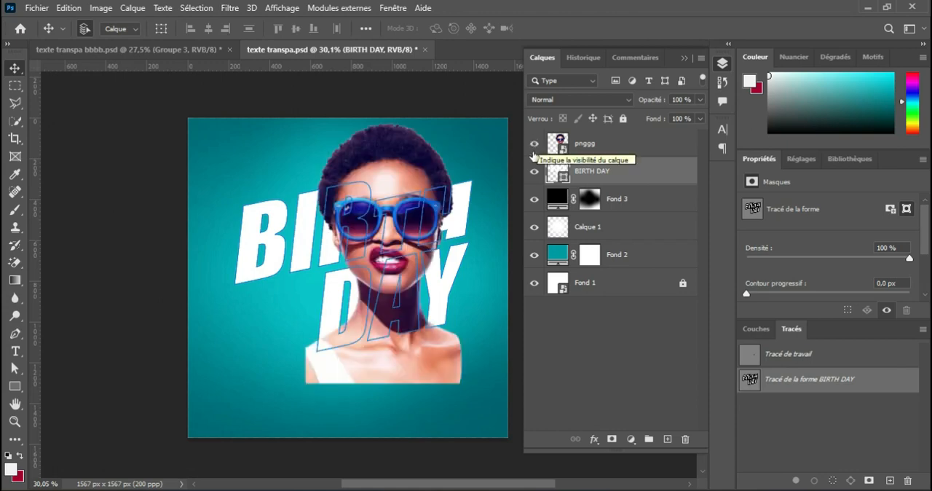
click(628, 151)
drag(627, 150, 626, 182)
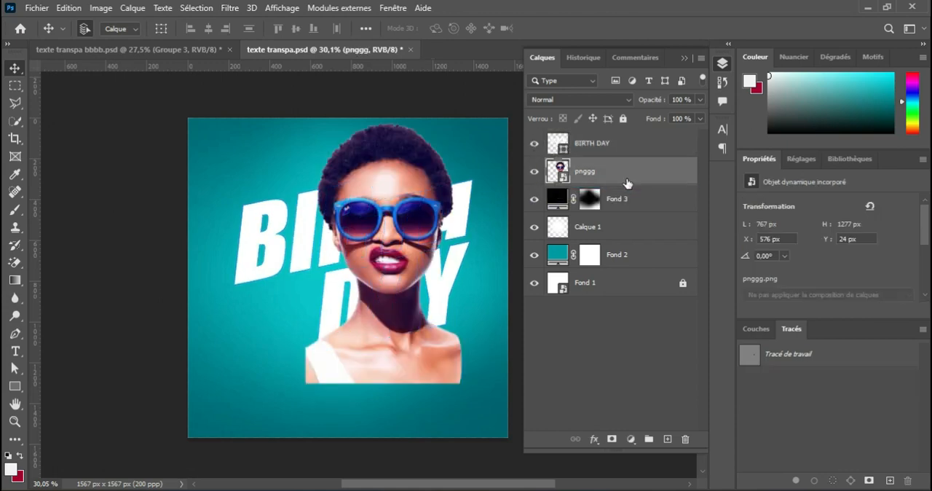
drag(460, 217, 458, 243)
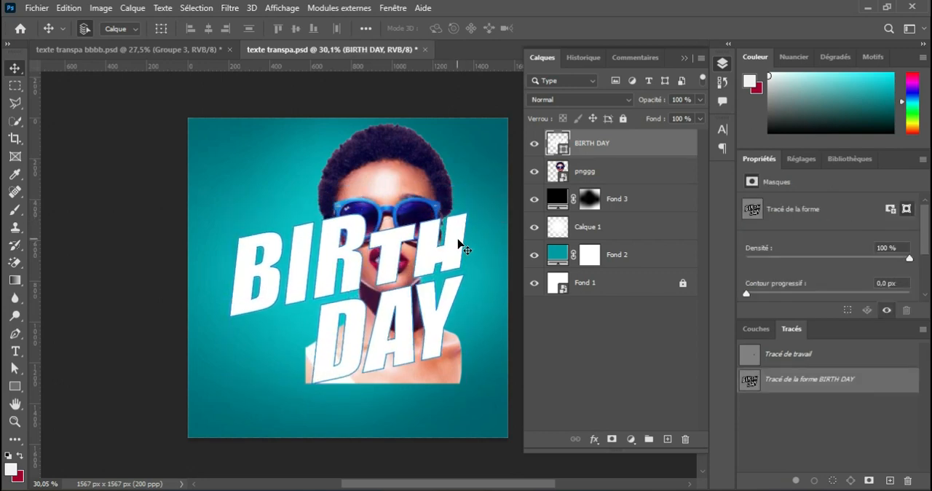
Scale the portrait down to 50,29 % and reposition it behind the BIRTH DAY lettering
click(416, 175)
key(ctrl+t)
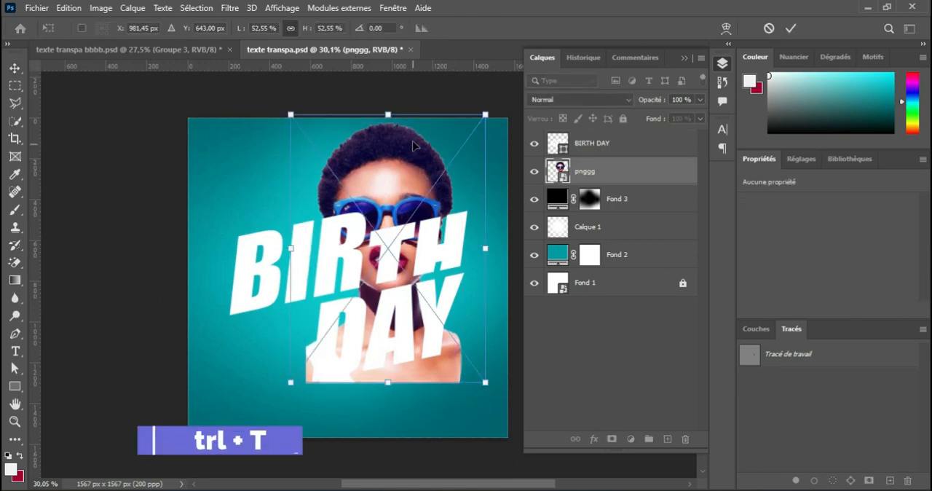
drag(388, 115, 388, 126)
drag(422, 266, 417, 267)
click(790, 27)
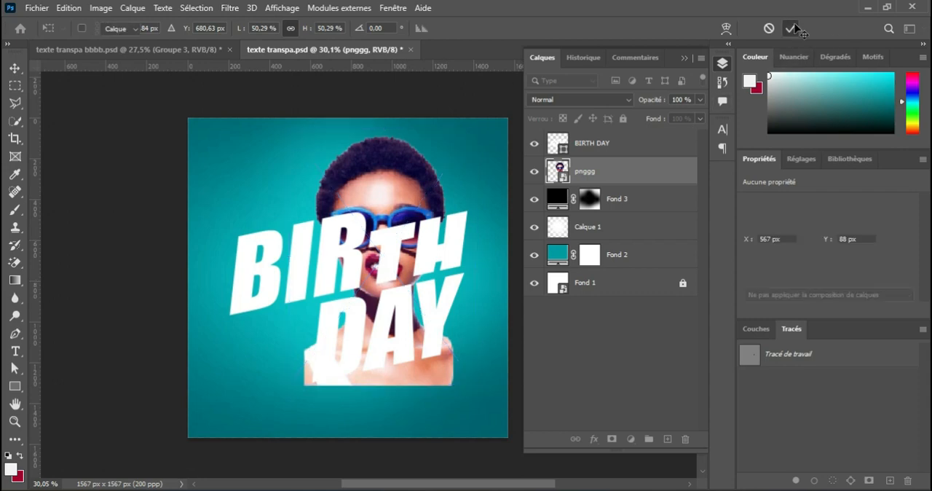
Move the portrait layer pnggg above the BIRTH DAY layer
click(535, 145)
click(535, 145)
drag(611, 161, 622, 147)
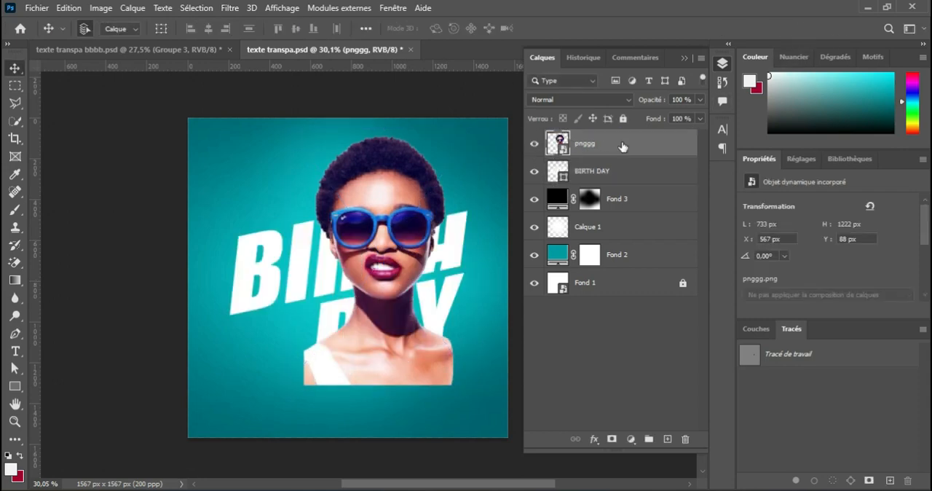
Duplicate the BIRTH DAY shape, place the copy above the portrait and set its fill to 0 %
click(636, 178)
drag(637, 177, 667, 440)
drag(626, 174, 623, 142)
click(700, 119)
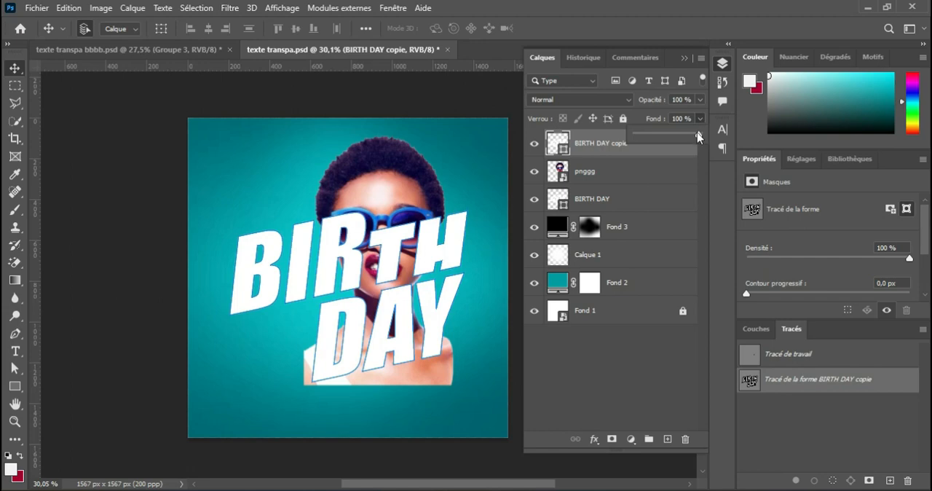
drag(680, 143, 597, 155)
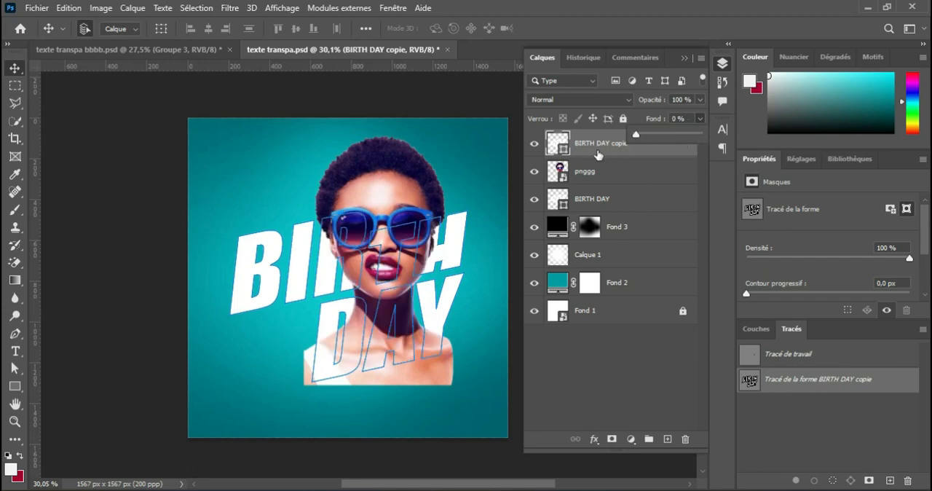
click(590, 144)
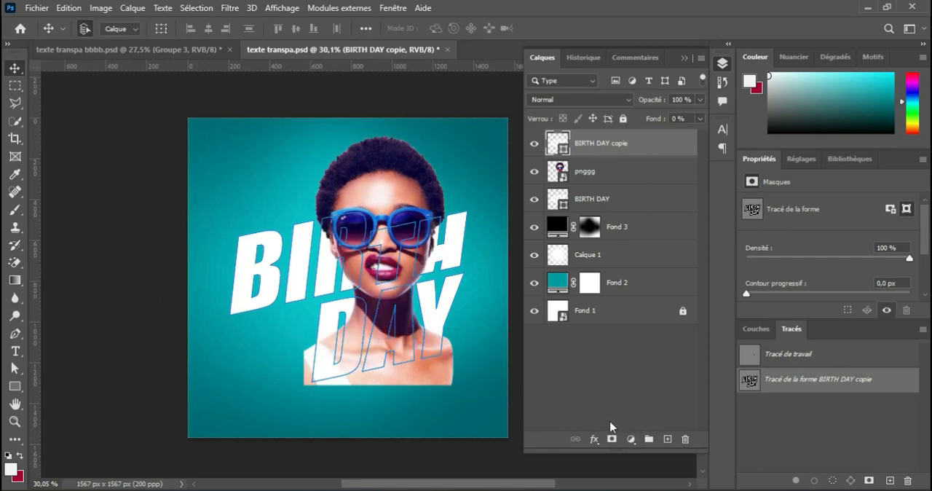
Add a white 5 px Contour layer style positioned Intérieur to the BIRTH DAY copy
click(591, 440)
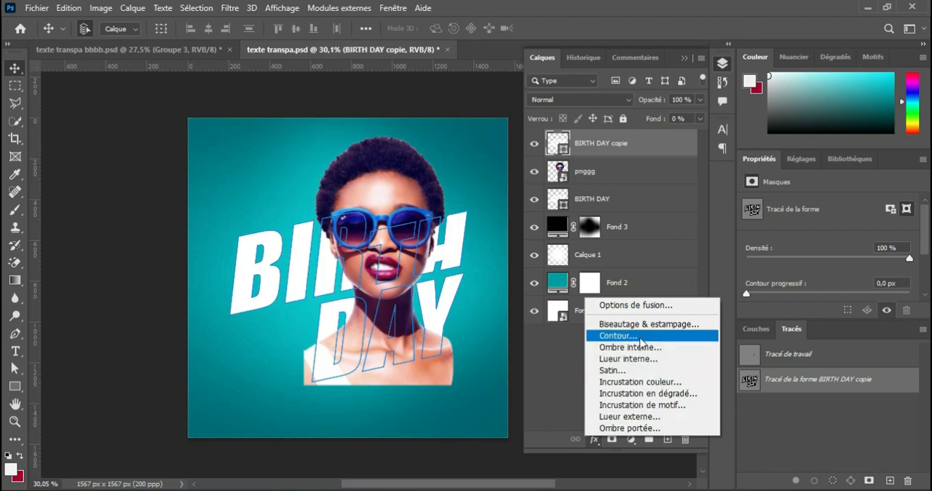
click(636, 337)
drag(187, 163, 580, 89)
click(734, 232)
drag(415, 182, 437, 142)
click(687, 138)
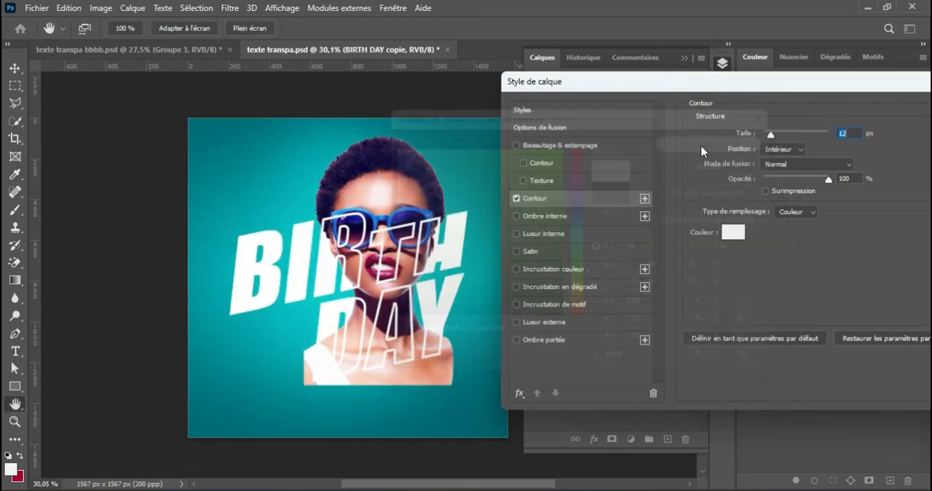
mouse_move(757, 146)
mouse_down()
mouse_move(761, 153)
mouse_move(767, 138)
mouse_up()
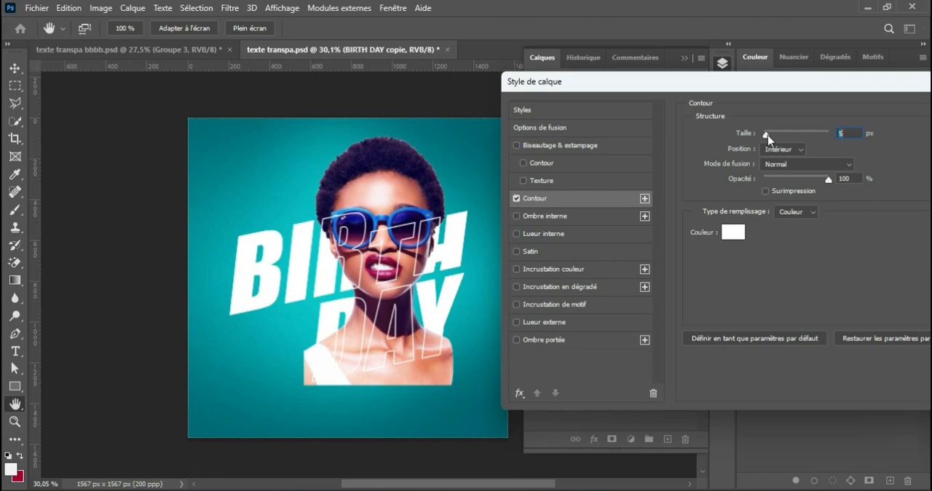
drag(829, 105, 778, 215)
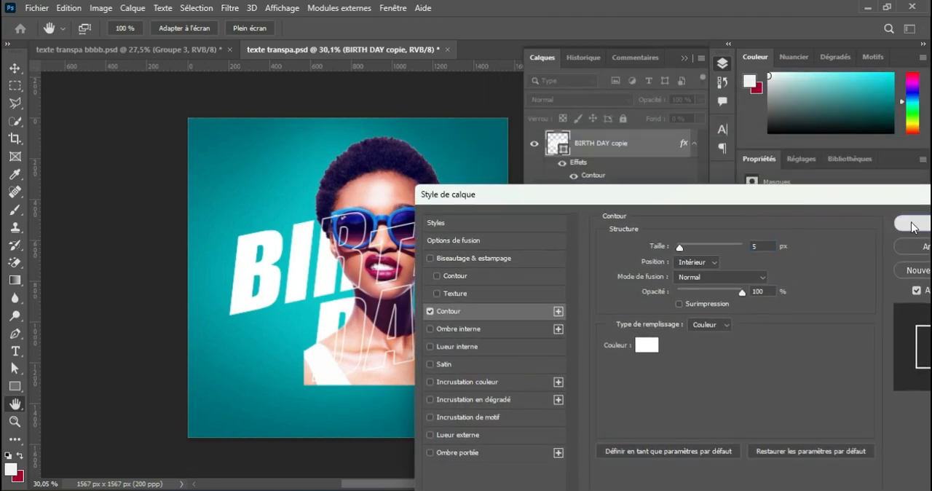
click(912, 225)
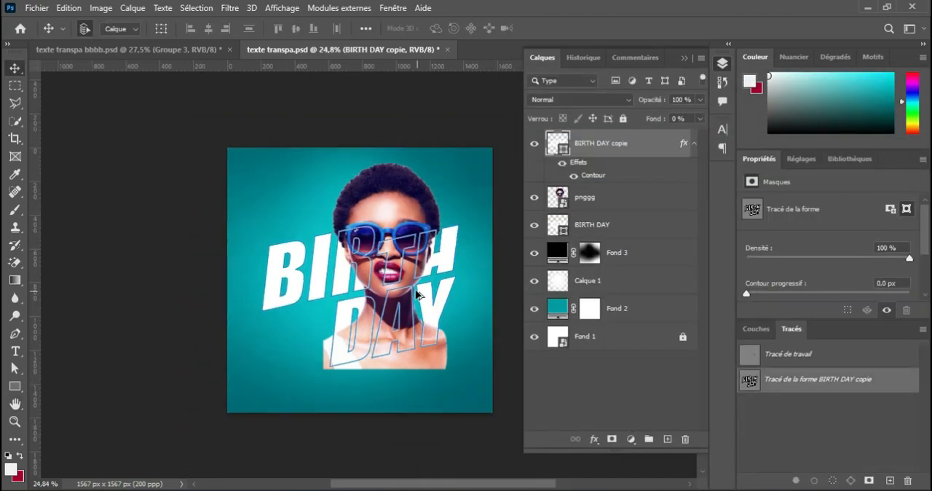
Load the BIRTH DAY copy's letter shapes as a selection and invert it to cover everything outside the letters
scroll(419, 296, up, 1)
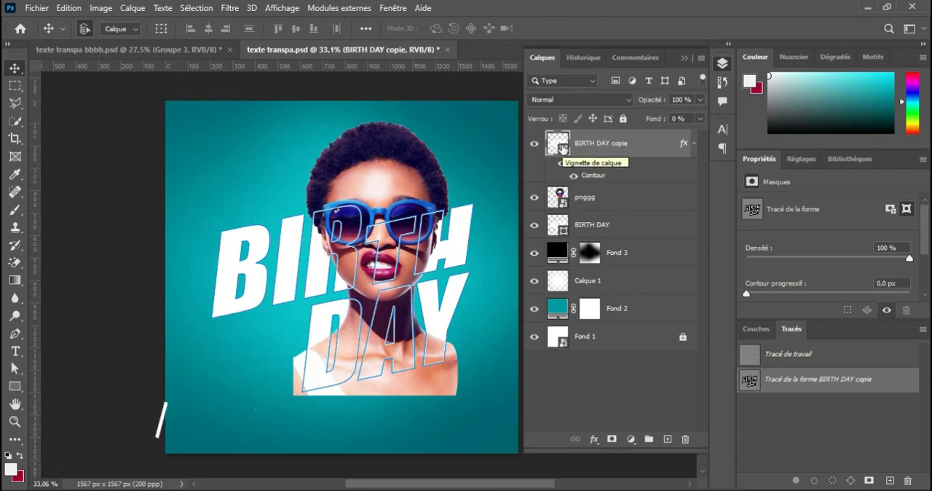
ctrl+click(557, 146)
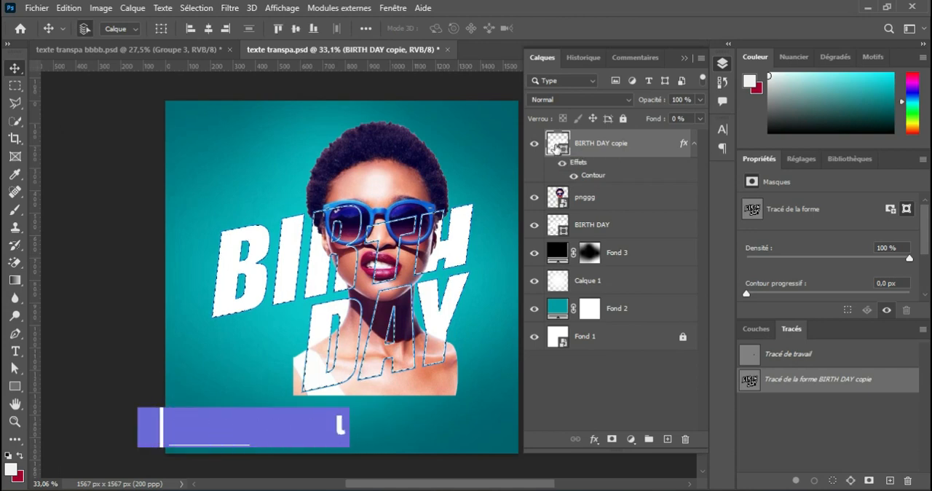
click(15, 103)
right_click(391, 187)
click(416, 203)
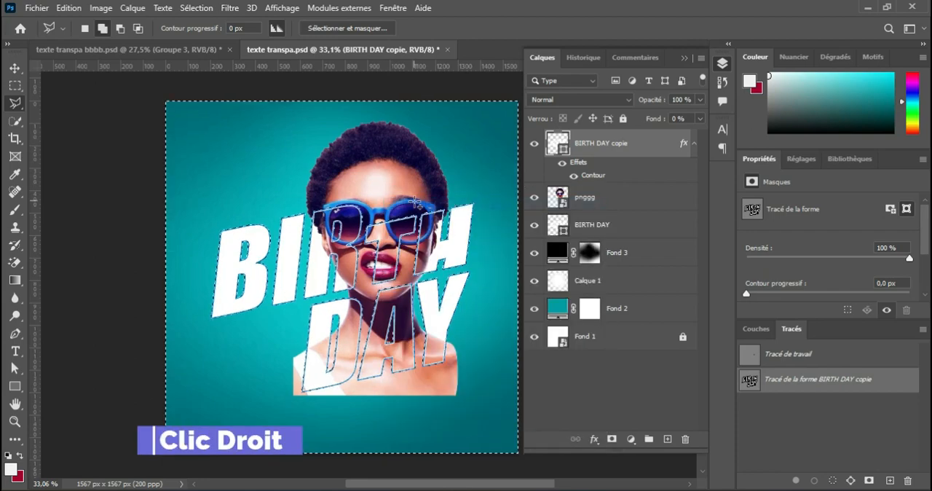
Convert the pnggg smart object portrait into an editable pixel layer, ready for the Eraser, while keeping the inverted letter selection
click(596, 202)
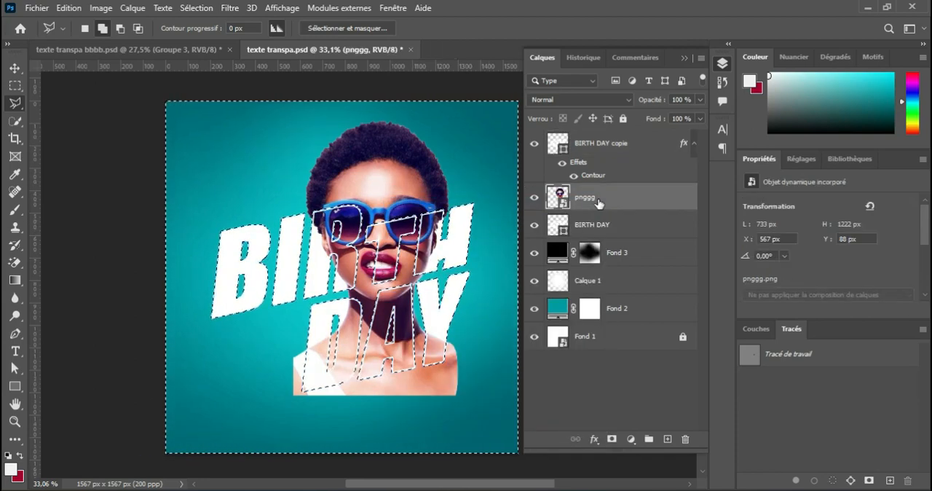
scroll(395, 294, down, 3)
scroll(395, 294, up, 8)
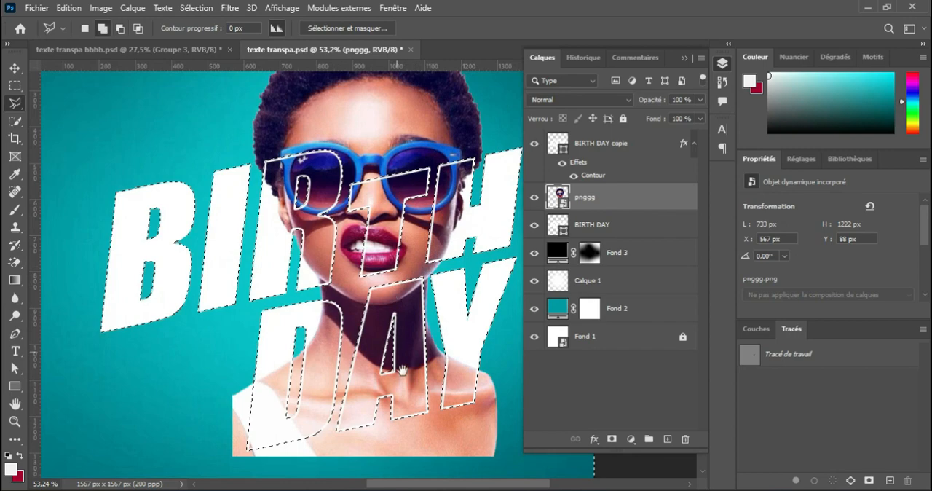
drag(403, 370, 374, 274)
click(15, 262)
right_click(26, 262)
click(87, 263)
right_click(625, 200)
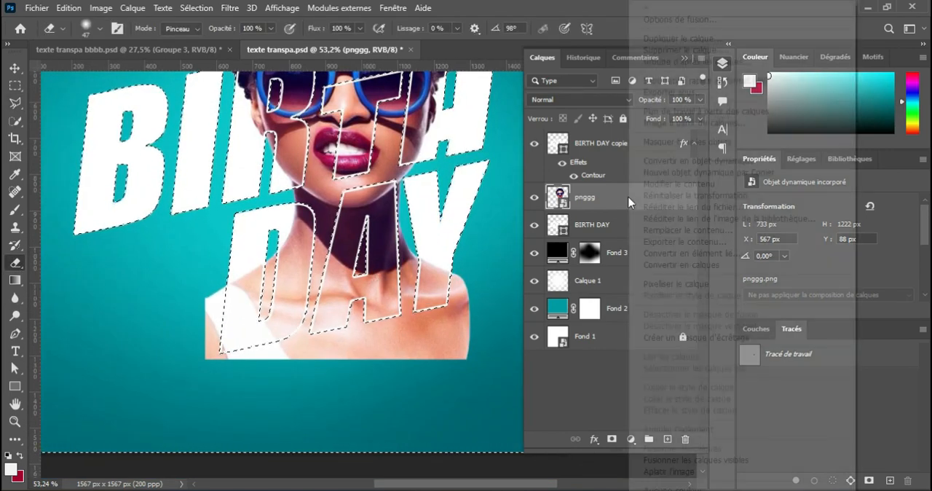
click(655, 265)
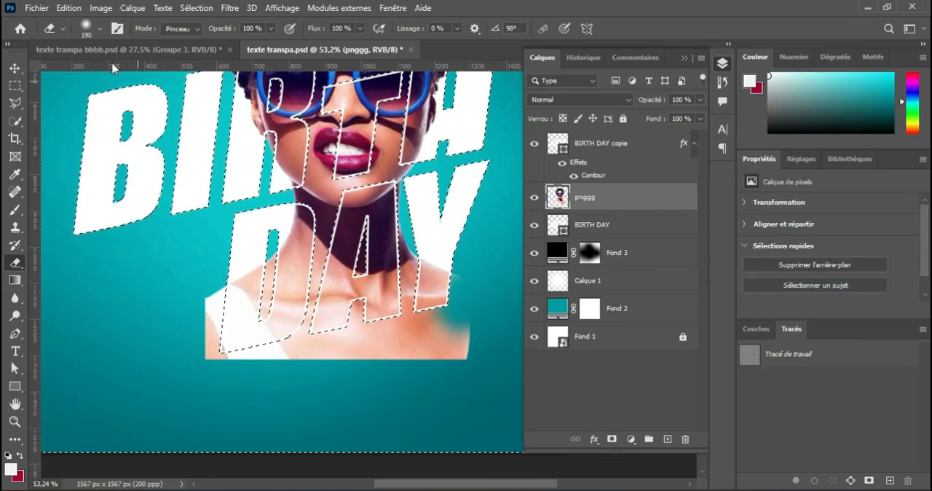
Erase the shoulders and chest of the portrait outside the DAY letters using a 190 px Eraser at 100 % hardness
click(100, 29)
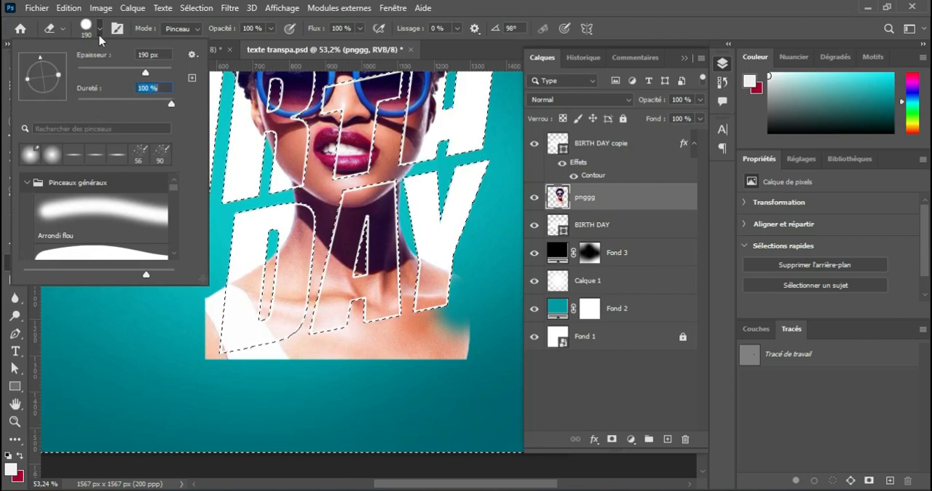
key(Return)
mouse_move(468, 329)
mouse_down()
mouse_move(451, 347)
mouse_move(409, 323)
mouse_up()
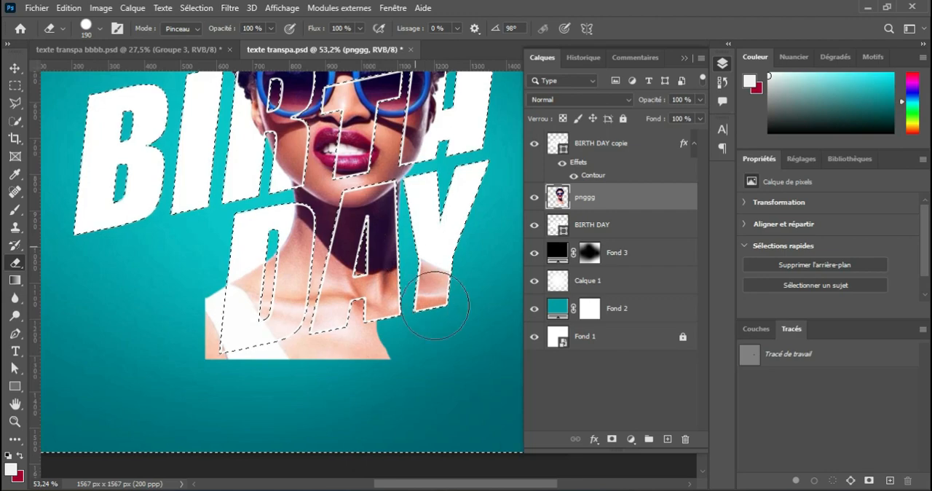
drag(434, 301, 357, 354)
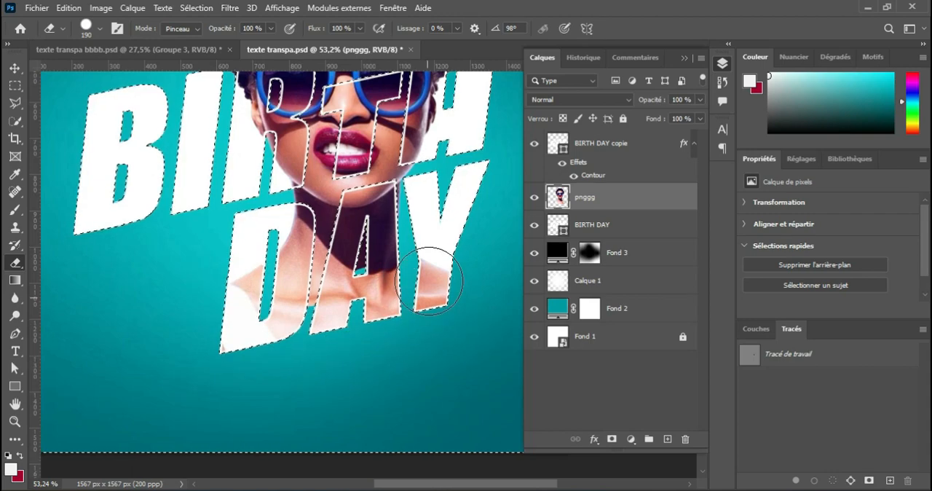
Erase the neck fragments left between the letters below the chin using a smaller Eraser, and clear the selection
scroll(429, 280, down, 6)
scroll(339, 349, up, 8)
mouse_move(350, 405)
mouse_down()
mouse_move(316, 410)
mouse_move(326, 411)
mouse_move(332, 322)
mouse_up()
scroll(329, 320, up, 3)
drag(309, 314, 296, 317)
scroll(313, 294, up, 2)
drag(315, 285, 304, 284)
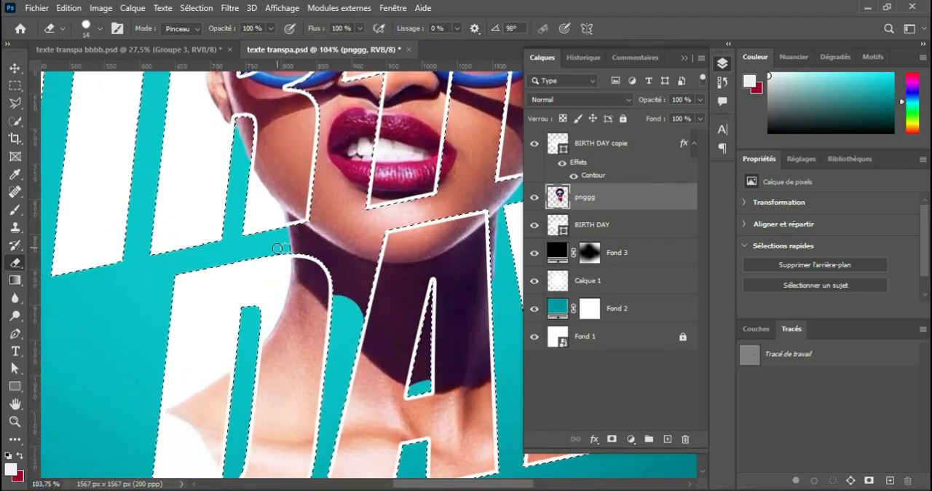
scroll(290, 239, up, 1)
drag(285, 228, 386, 271)
scroll(386, 271, down, 5)
scroll(350, 347, up, 2)
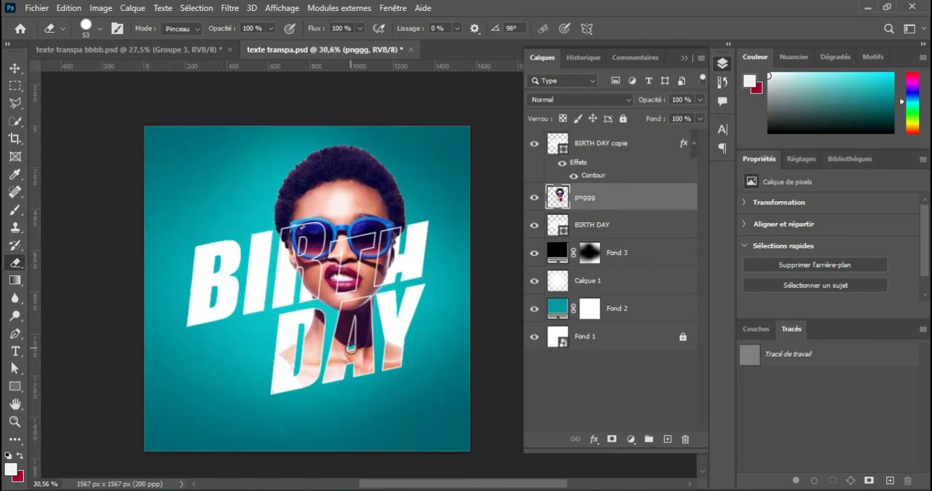
scroll(346, 291, down, 3)
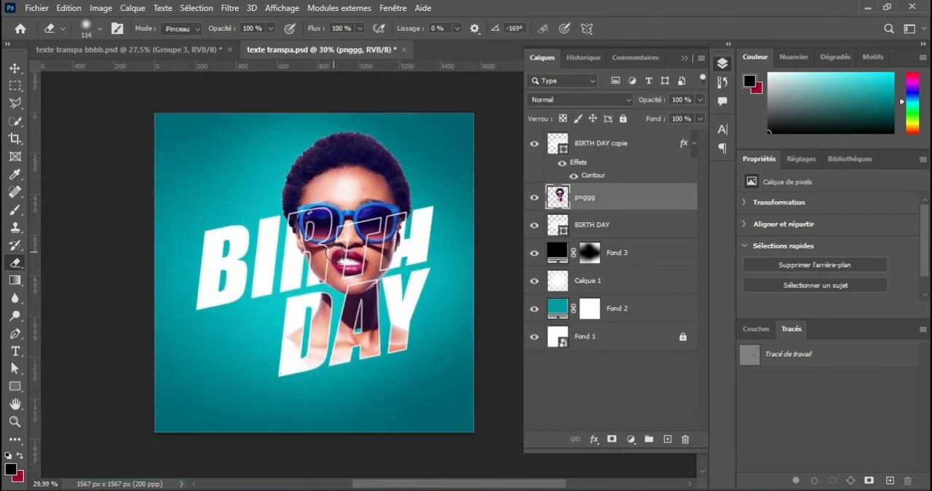
scroll(334, 254, up, 1)
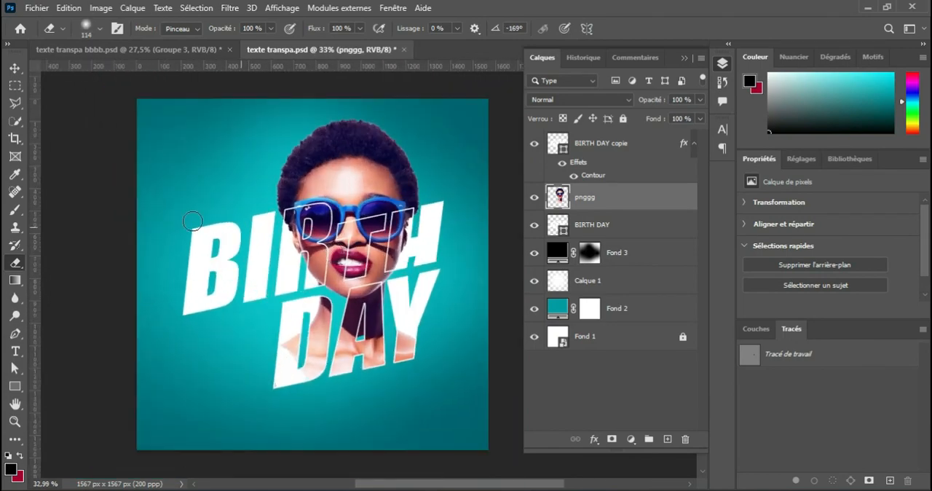
Add a new layer above Fond 3 and paint a soft black shadow under the D's lower corner using a flattened Brush angled 16°
click(14, 209)
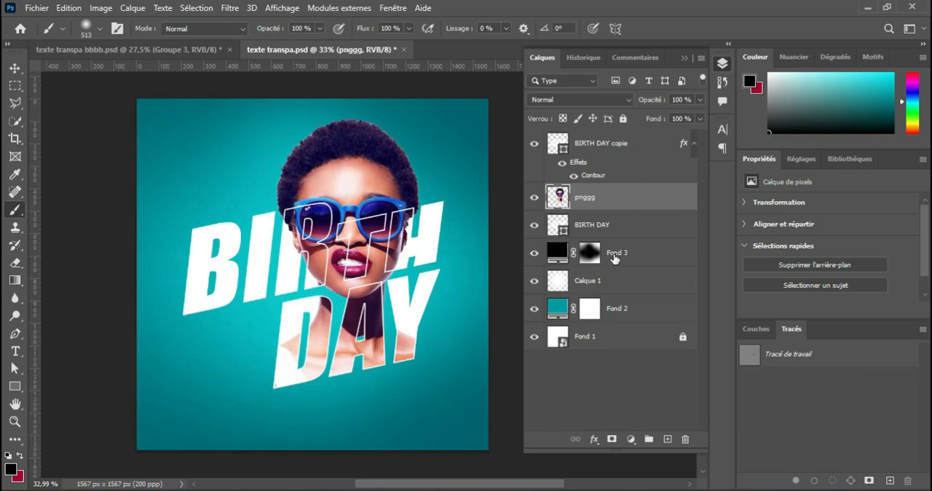
click(617, 260)
click(666, 438)
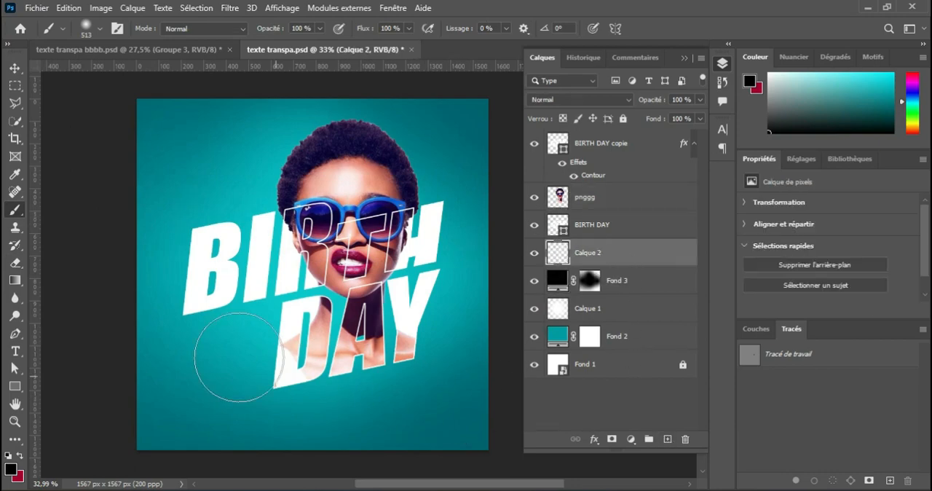
scroll(324, 310, up, 4)
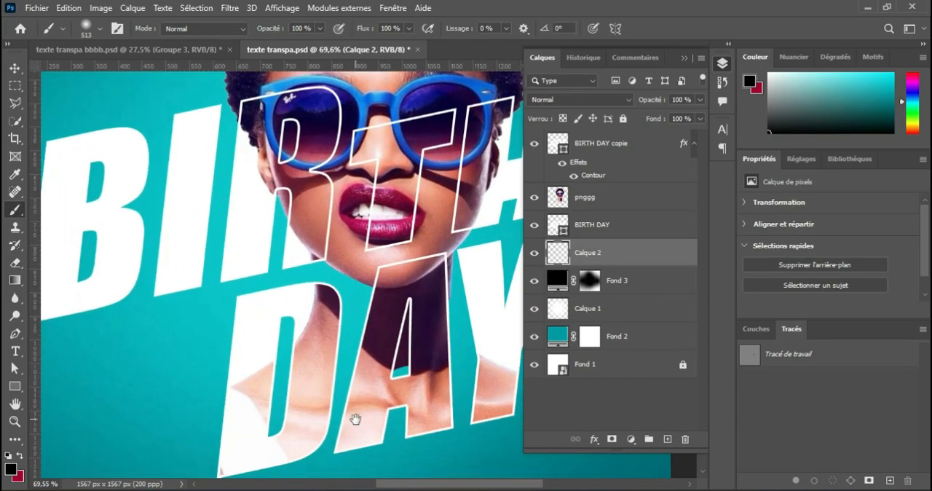
drag(356, 418, 341, 243)
click(100, 29)
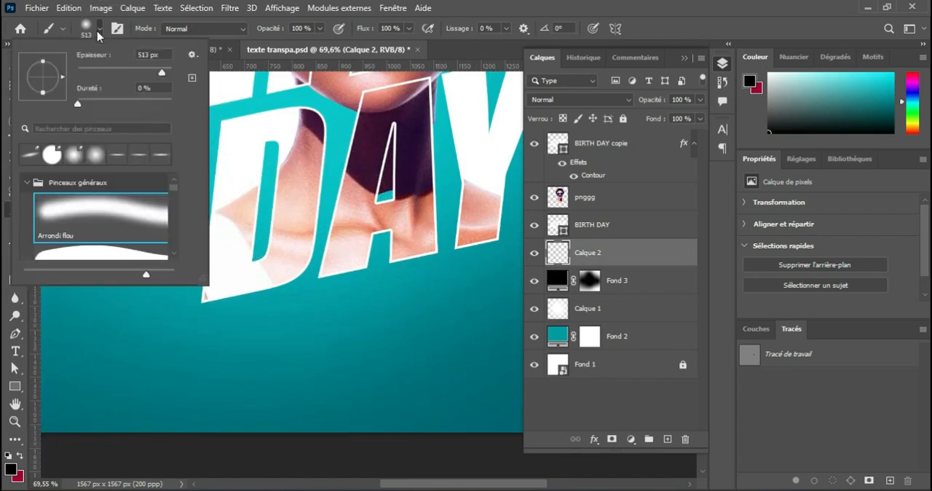
drag(45, 89, 61, 72)
drag(223, 309, 170, 313)
mouse_move(226, 302)
mouse_down()
mouse_move(211, 308)
mouse_move(219, 298)
mouse_move(230, 315)
mouse_up()
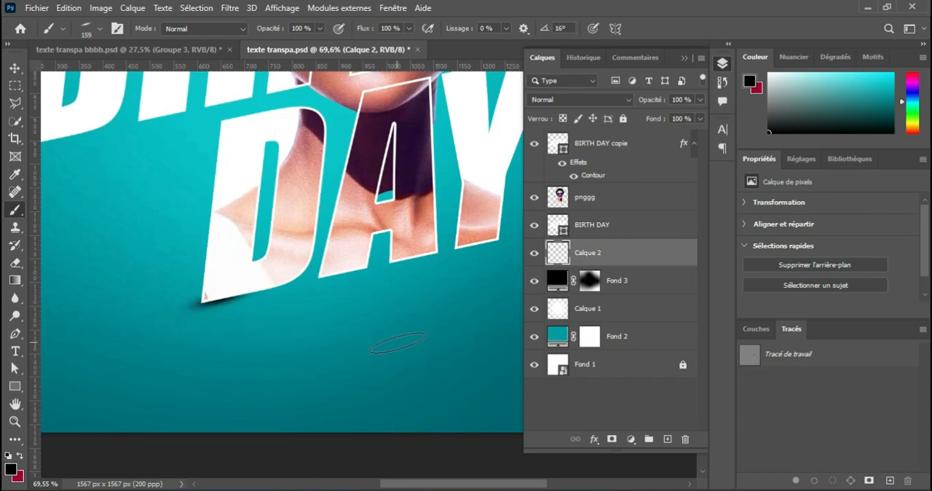
Squash the painted shadow under the D vertically to about 70 % of its height
key(v)
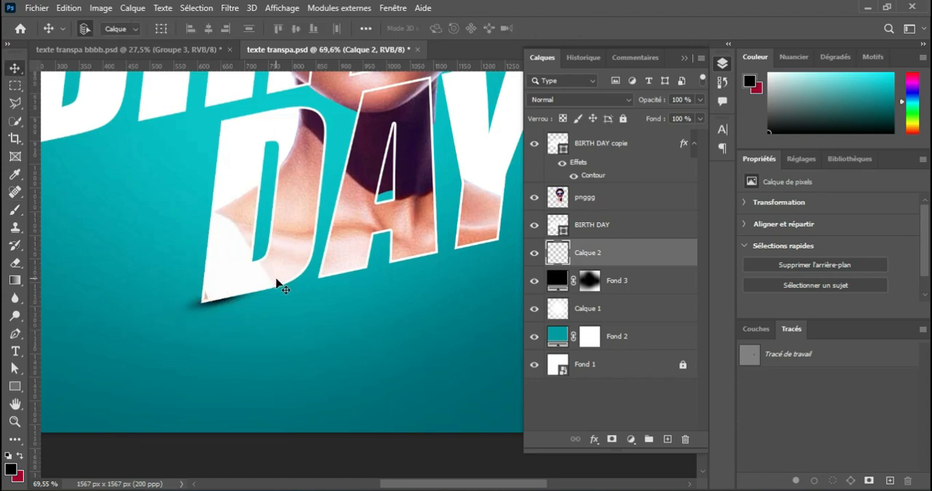
key(ctrl+t)
scroll(221, 265, up, 3)
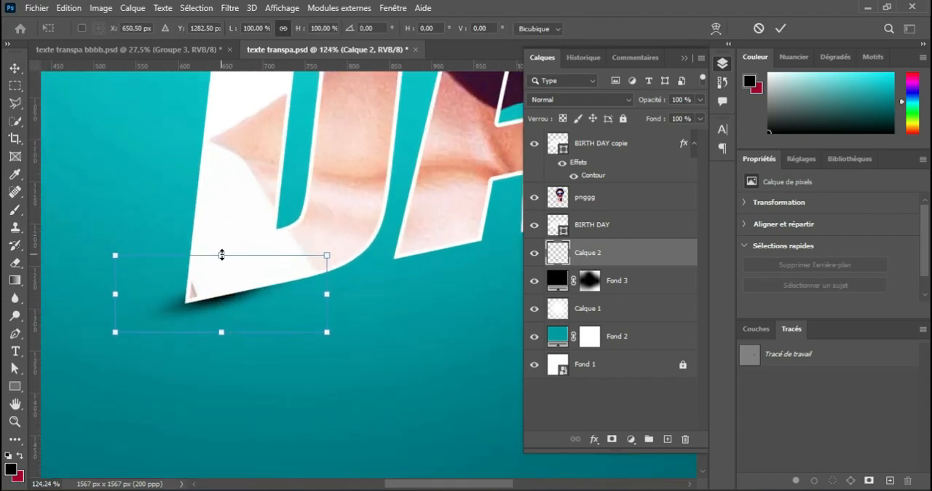
drag(222, 256, 221, 266)
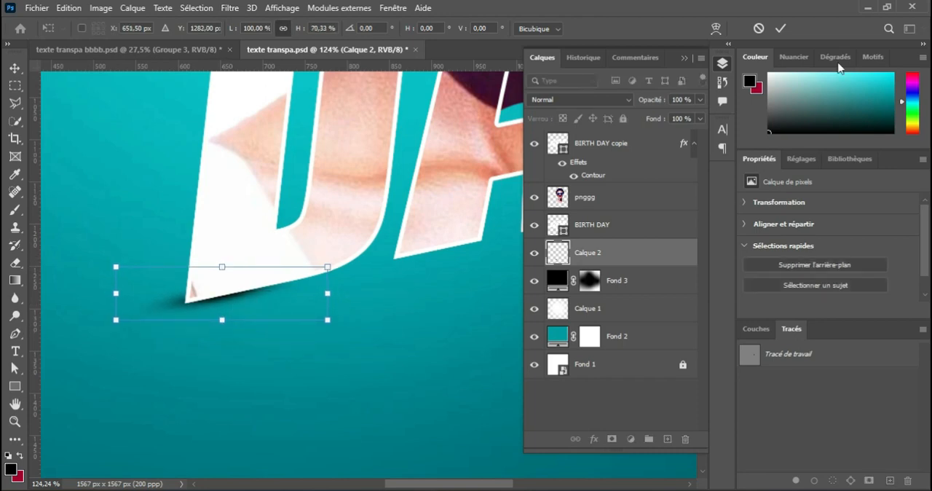
click(779, 28)
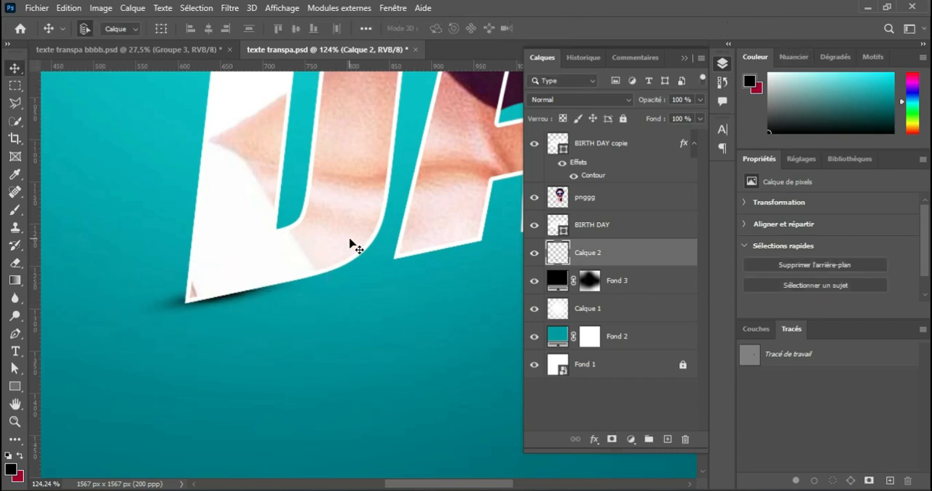
Darken the shadow right beneath the D's lower corner with small flattened black brush strokes of about 45 to 51 px
click(15, 210)
drag(241, 280, 220, 288)
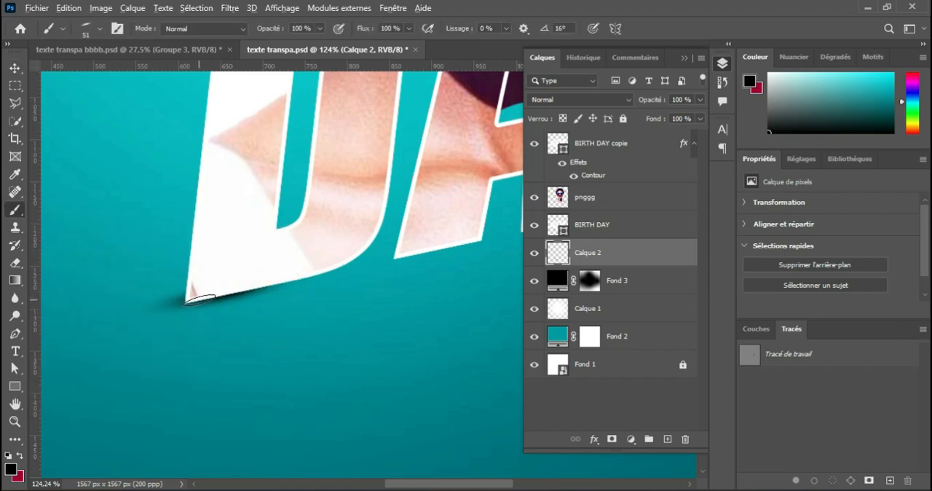
scroll(201, 297, down, 4)
scroll(198, 296, up, 8)
drag(192, 299, 190, 303)
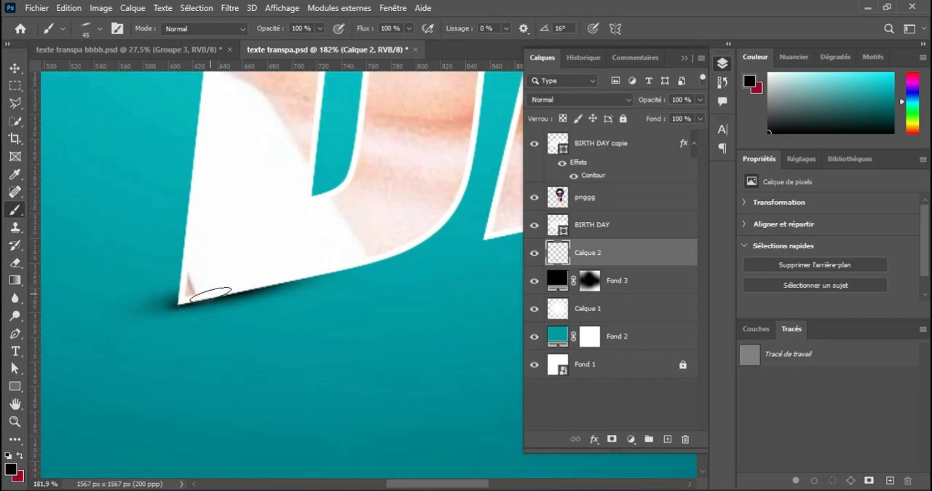
scroll(284, 292, down, 5)
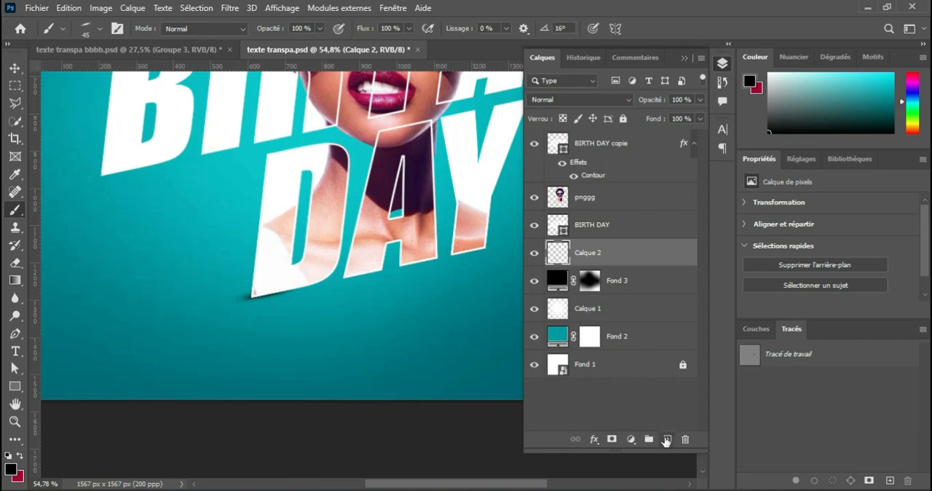
Add a layer above Calque 2 and paint a wide soft black ellipse under the D with a flattened 406 px Brush angled 2°
click(665, 439)
mouse_move(260, 333)
mouse_down()
mouse_move(350, 332)
mouse_move(282, 302)
mouse_up()
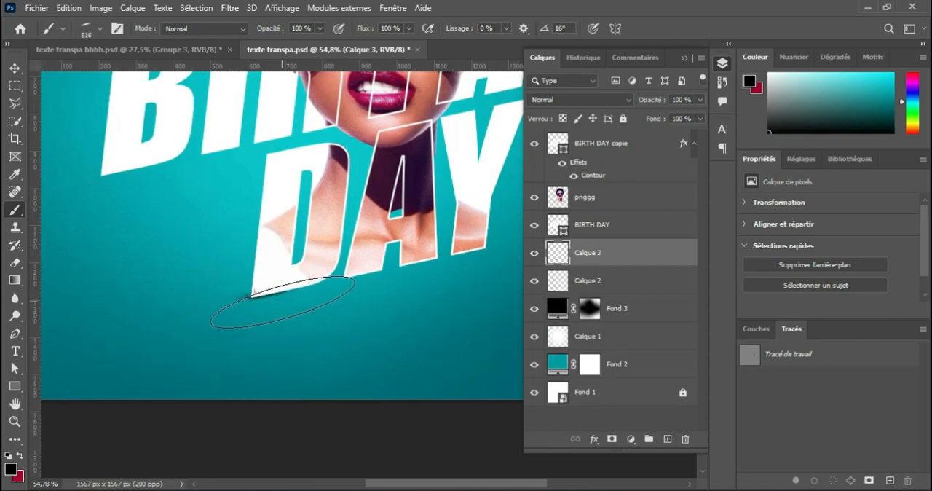
click(100, 29)
drag(66, 78, 64, 85)
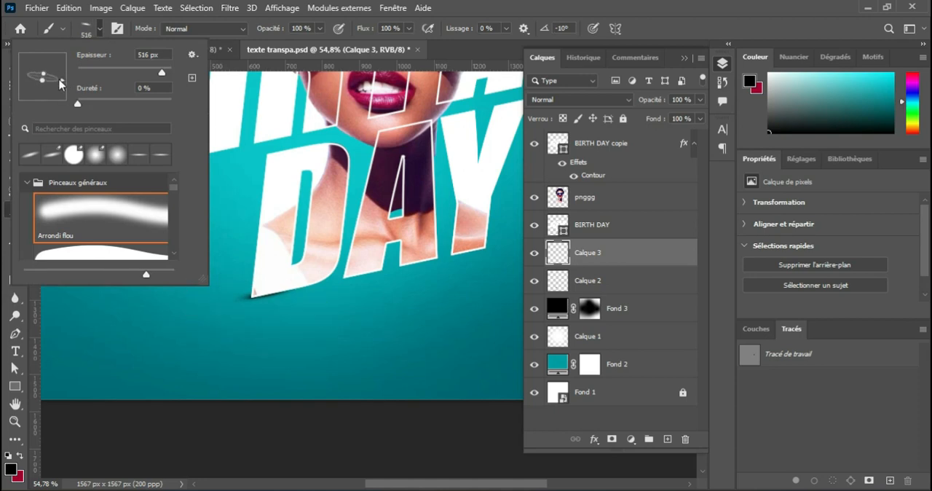
drag(63, 77, 63, 76)
drag(295, 302, 257, 304)
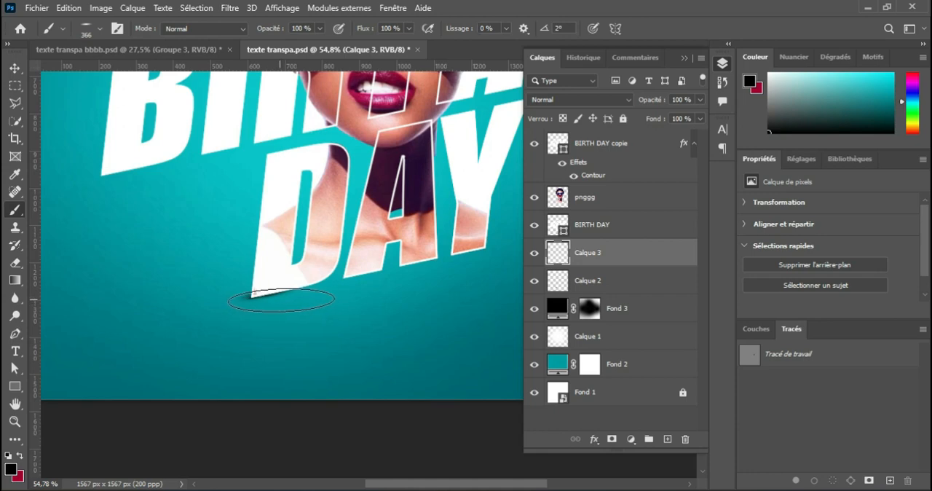
drag(283, 300, 300, 301)
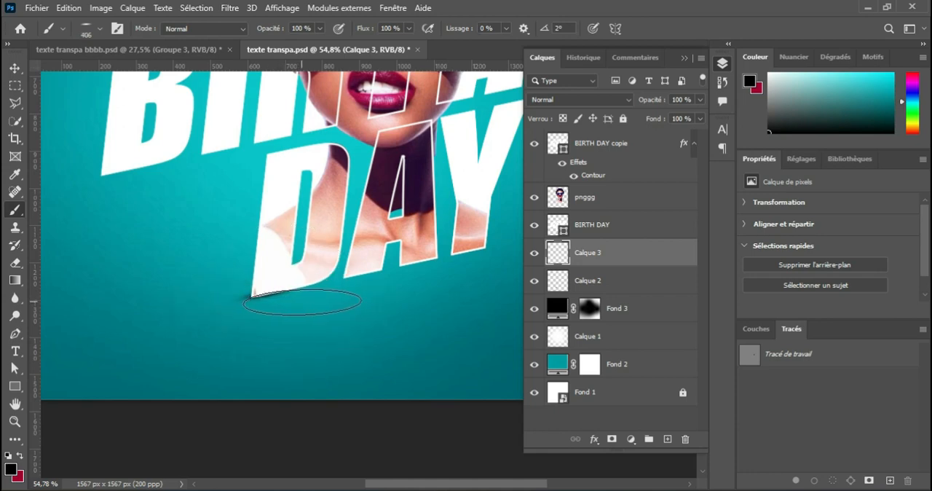
click(299, 302)
Apply a Gaussian blur with a 24,9 px radius to the wide shadow on Calque 3
key(v)
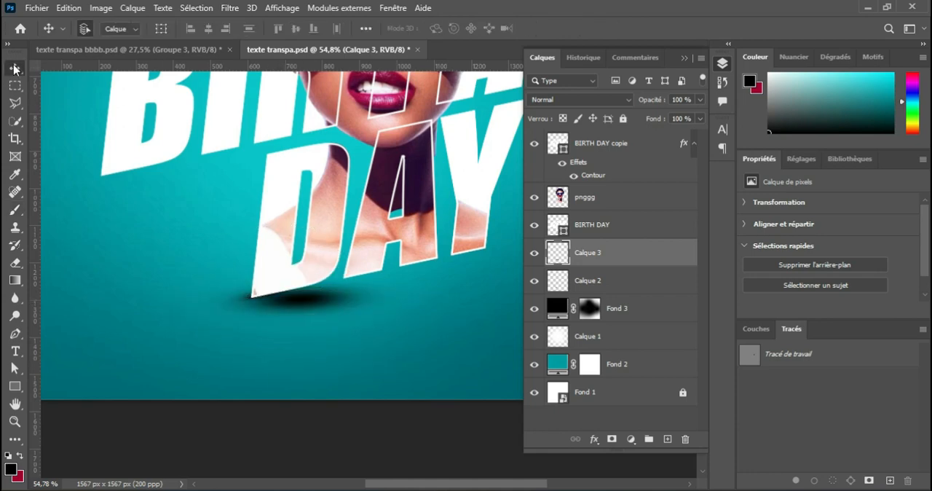
click(230, 7)
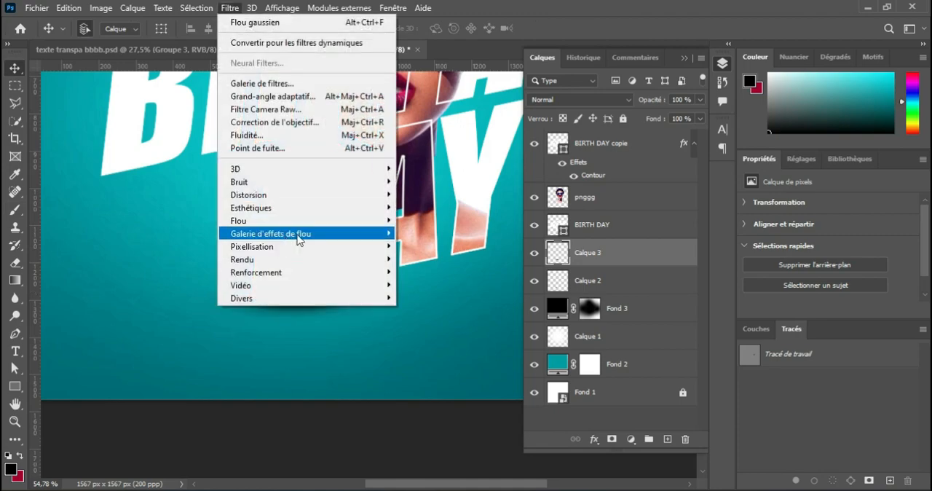
mouse_move(362, 220)
click(434, 285)
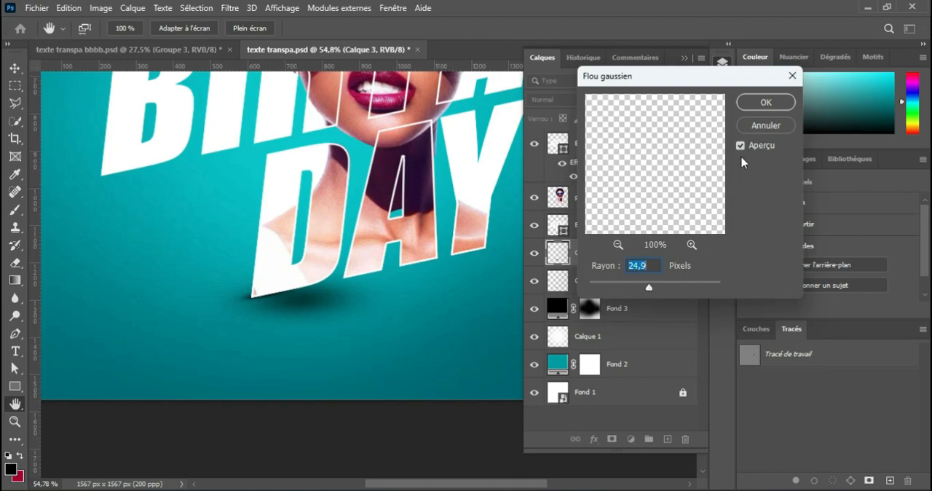
click(766, 104)
key(v)
Examine the whole flyer at several magnifications, with the layer list temporarily hidden, to check the lettering and shadows
scroll(350, 245, down, 3)
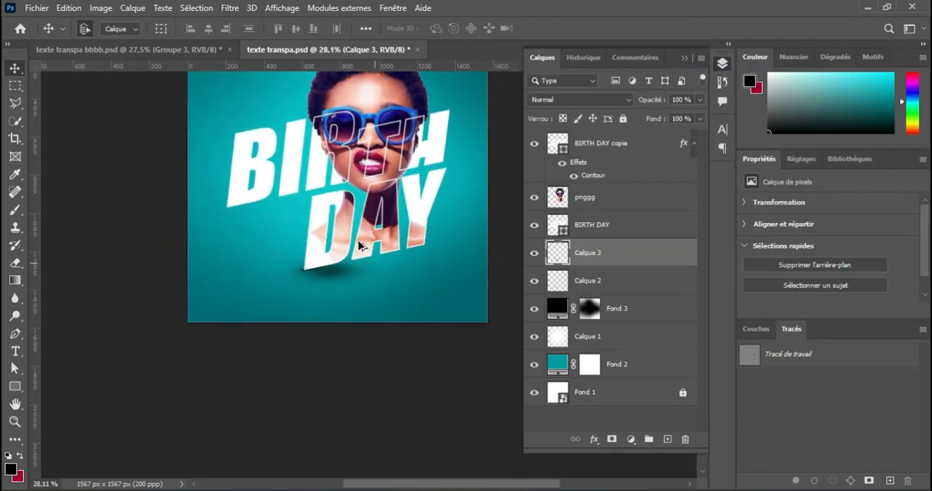
scroll(358, 241, down, 1)
drag(372, 177, 376, 276)
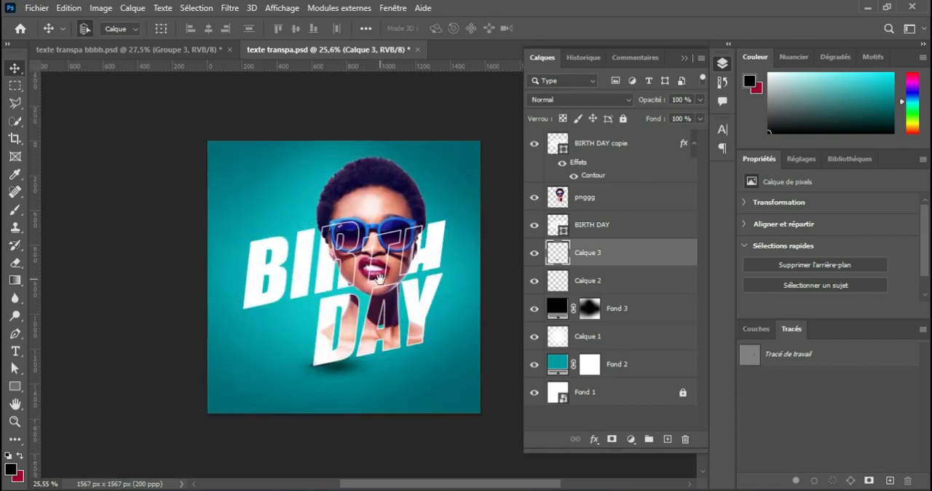
scroll(384, 279, up, 3)
scroll(384, 279, down, 1)
scroll(384, 279, down, 1)
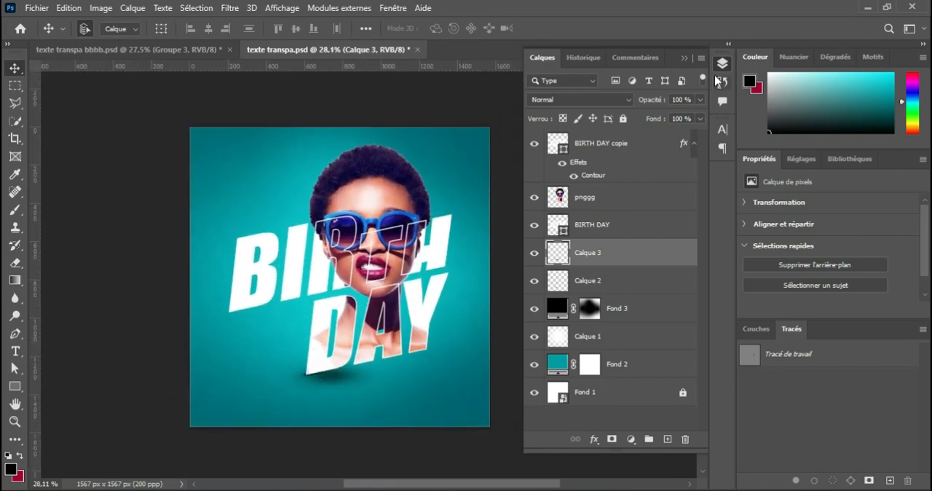
click(683, 58)
scroll(337, 279, down, 2)
scroll(335, 277, up, 4)
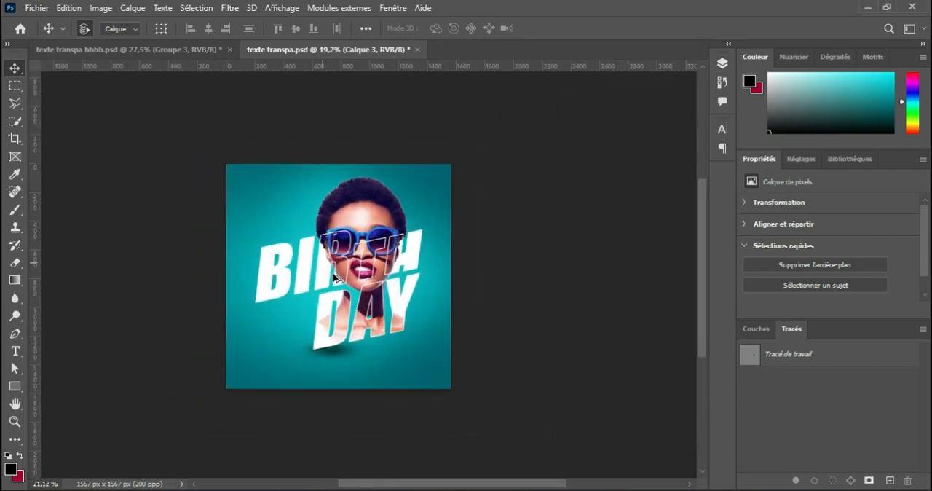
scroll(333, 276, down, 1)
click(722, 63)
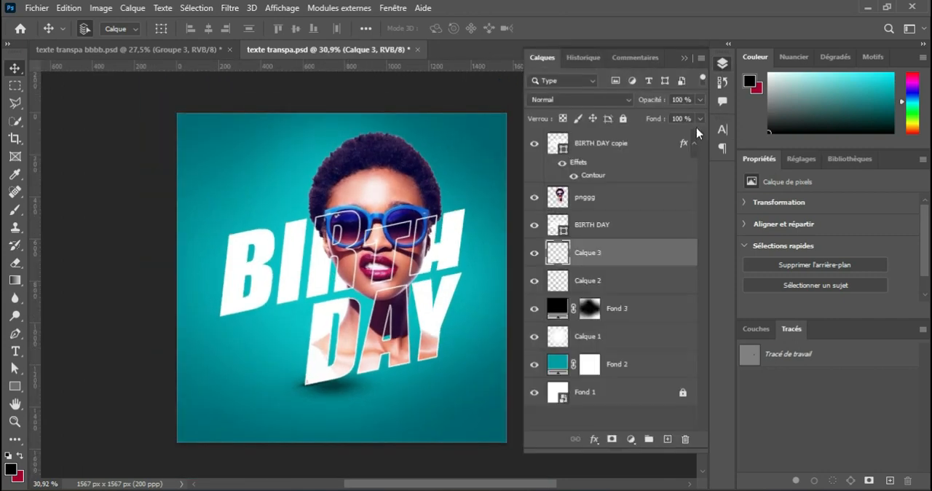
Duplicate the pnggg portrait layer and place the copy between Calque 2 and Fond 3
click(623, 201)
key(ctrl+j)
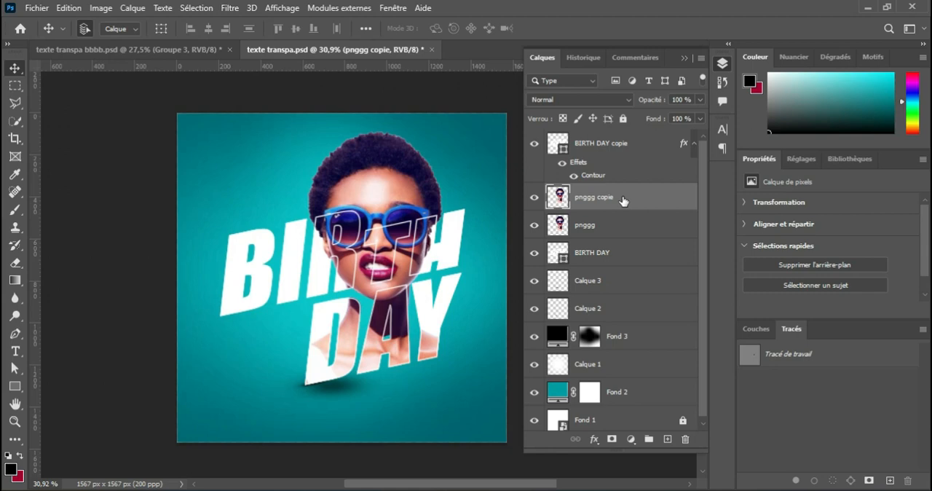
drag(658, 202, 660, 332)
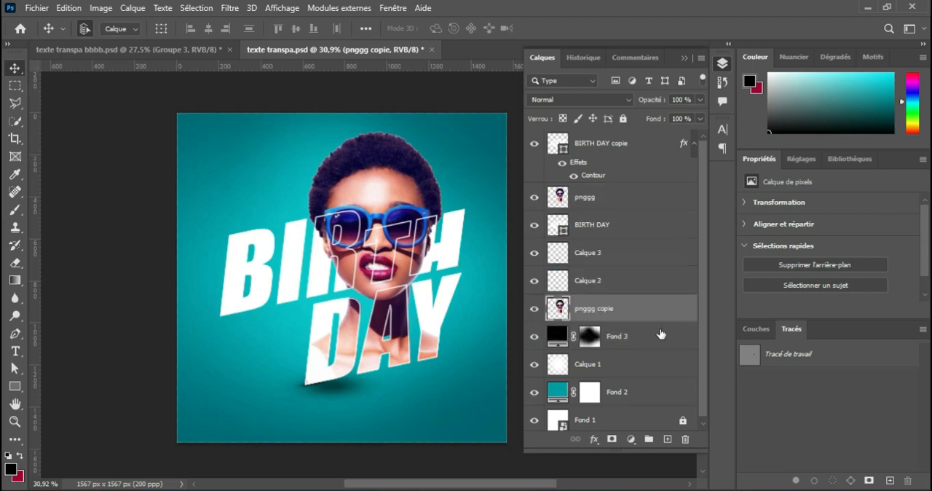
Scale the portrait copy proportionally to about 335 % and position it so the enlarged face fills the flyer's background
click(684, 59)
key(ctrl+t)
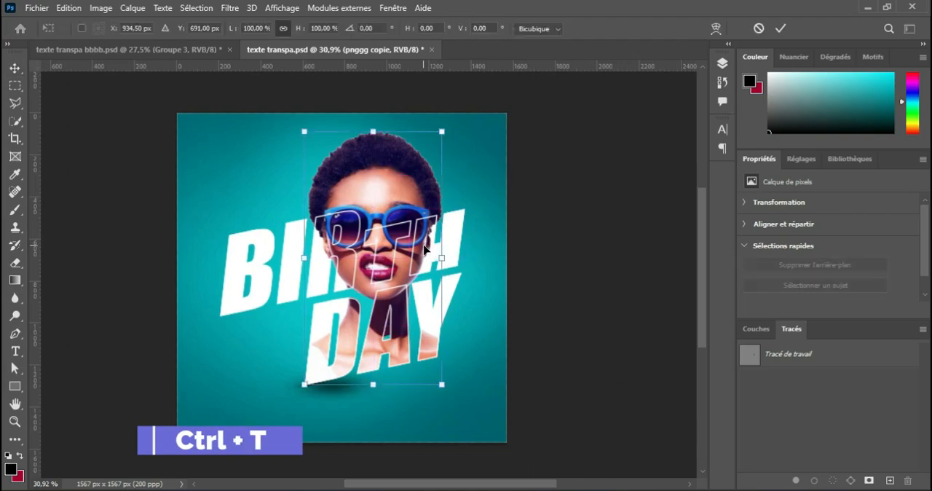
drag(231, 31, 363, 63)
drag(464, 145, 433, 198)
drag(535, 311, 543, 311)
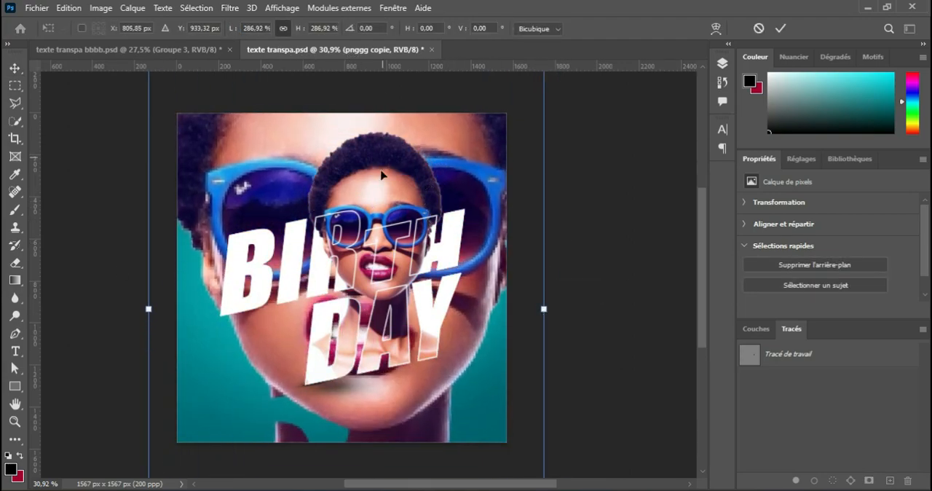
drag(365, 173, 351, 219)
drag(134, 356, 191, 356)
drag(405, 419, 376, 371)
drag(500, 308, 506, 308)
drag(429, 349, 427, 337)
drag(503, 296, 522, 297)
drag(463, 345, 466, 351)
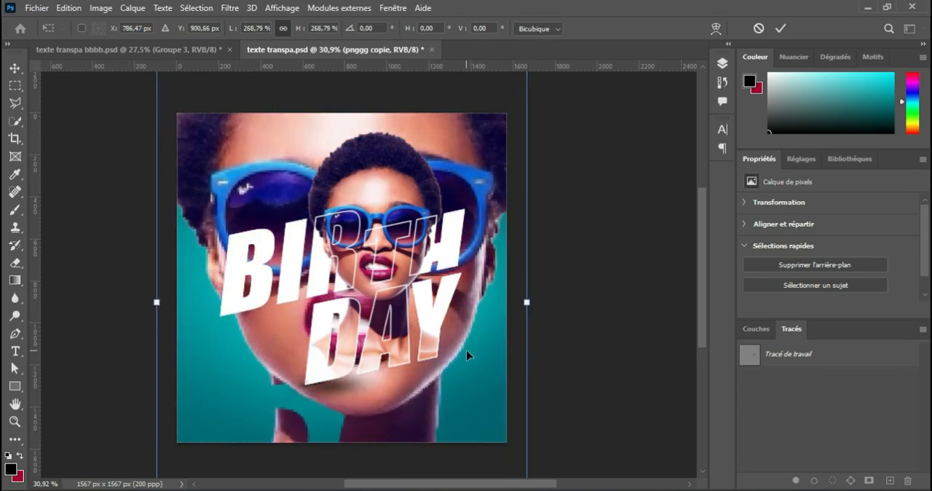
drag(527, 303, 573, 303)
drag(157, 301, 110, 301)
drag(481, 147, 481, 209)
click(780, 28)
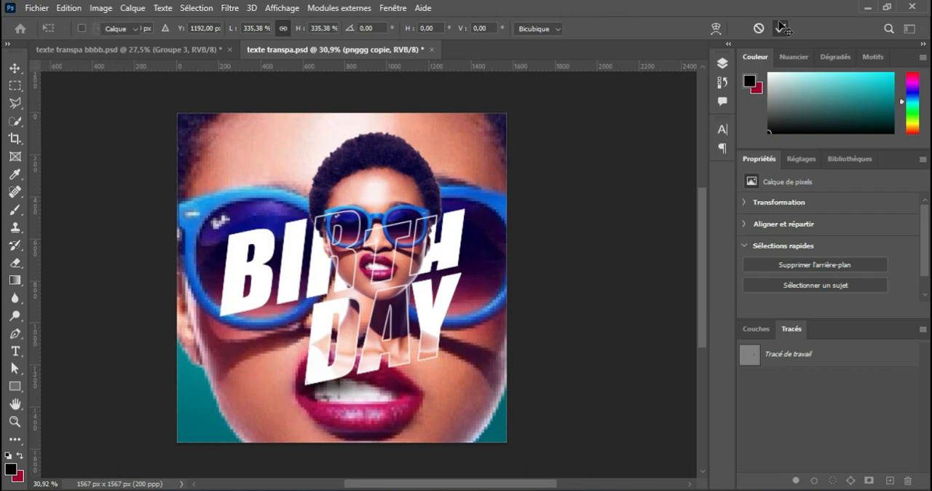
Set the enlarged portrait copy's blend mode to Lumière tamisée and its opacity to 50 %
click(722, 63)
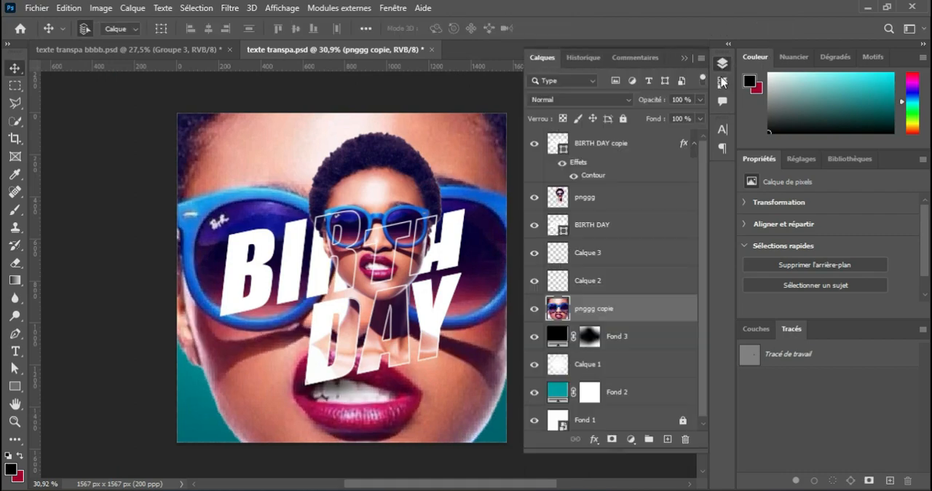
click(626, 103)
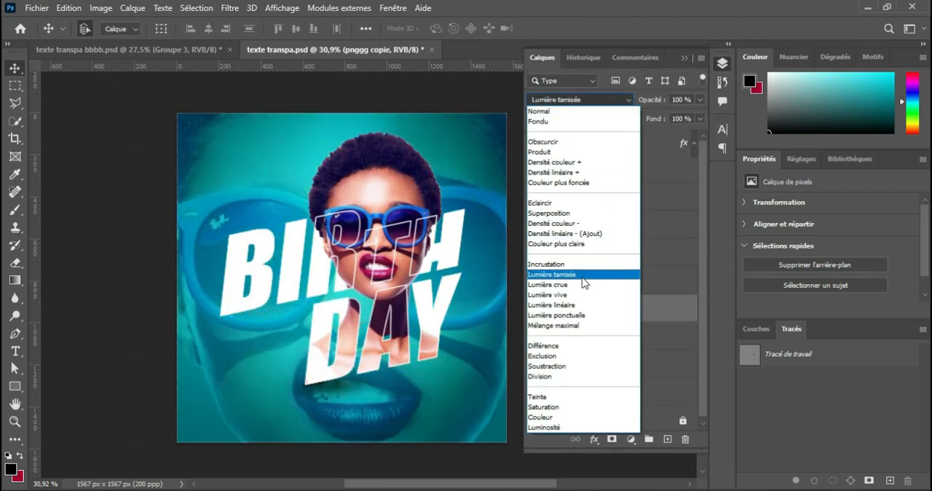
click(584, 280)
drag(701, 113, 666, 119)
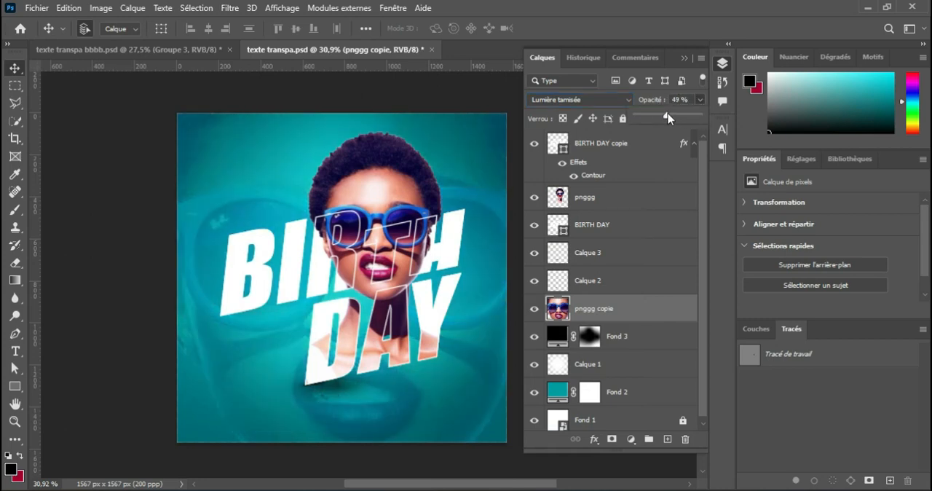
Add a layer mask to the portrait copy and fade its centre with several radial black-to-transparent gradients
click(612, 439)
click(685, 59)
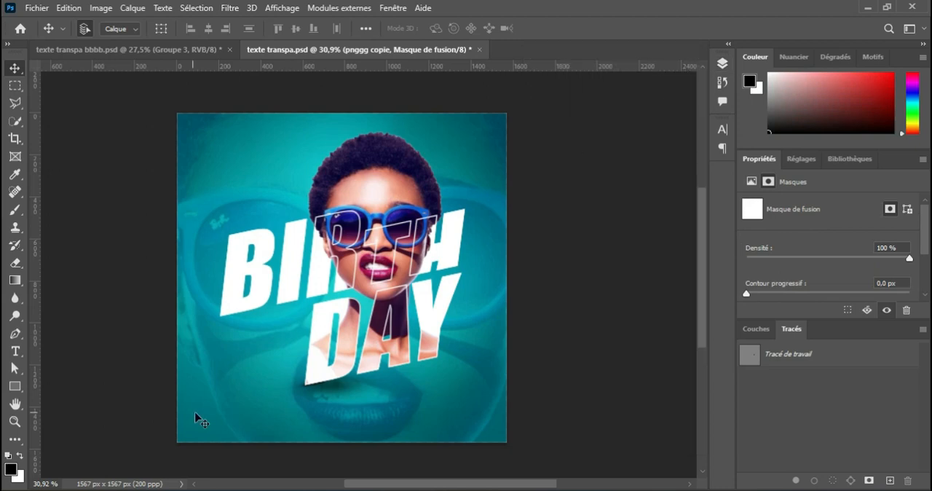
click(16, 281)
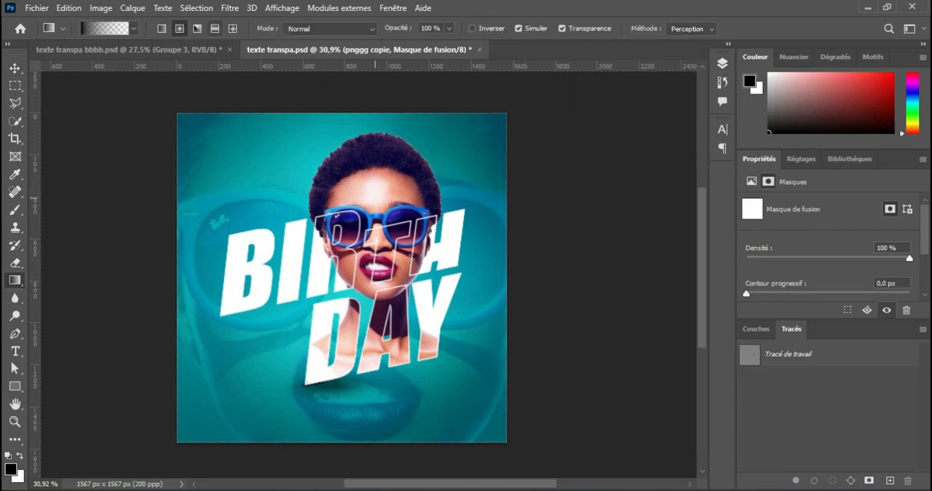
drag(352, 315, 364, 140)
drag(356, 227, 355, 440)
mouse_move(340, 377)
mouse_down()
mouse_move(346, 263)
mouse_move(340, 477)
mouse_up()
drag(345, 289, 323, 119)
drag(427, 388, 410, 262)
drag(357, 387, 368, 243)
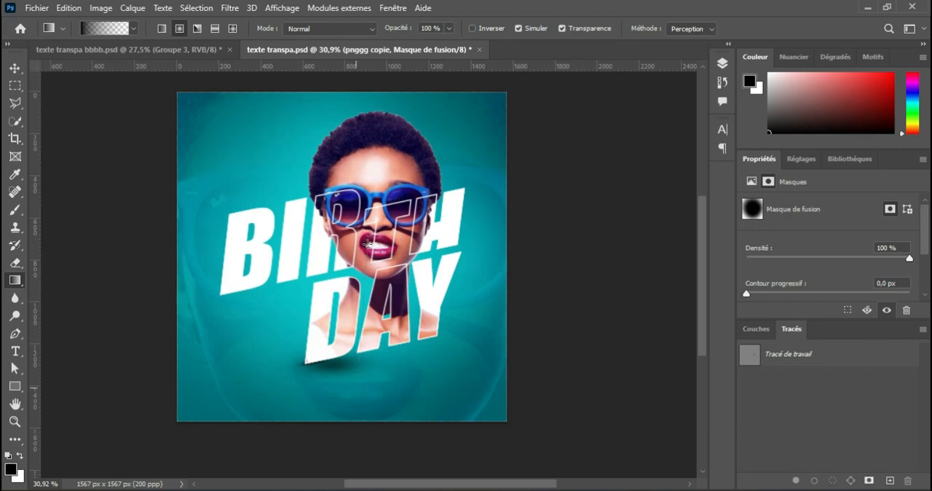
drag(351, 198, 359, 294)
Check the faded background portrait and the whole flyer at several magnifications
scroll(375, 284, up, 1)
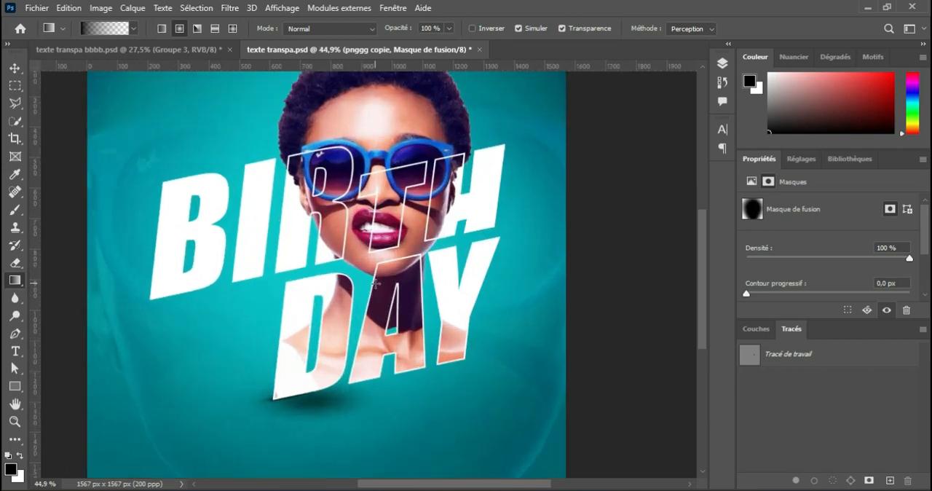
scroll(374, 284, down, 5)
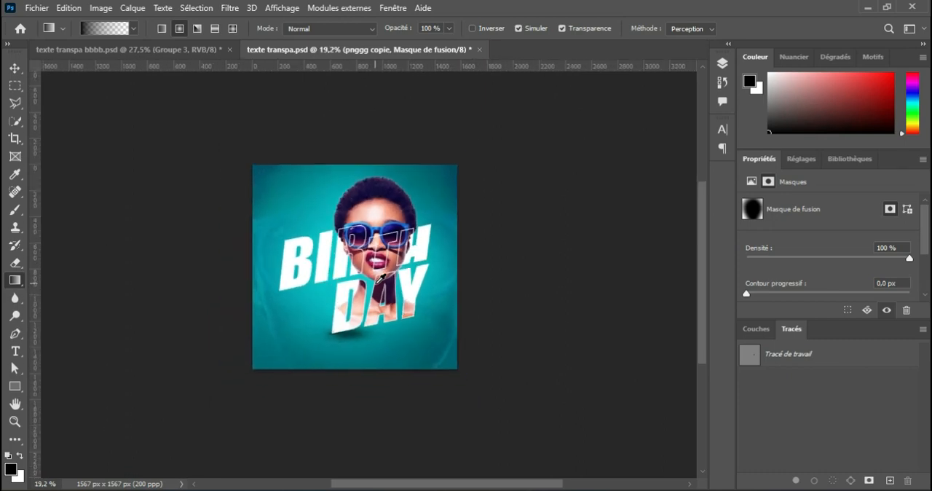
scroll(374, 283, down, 6)
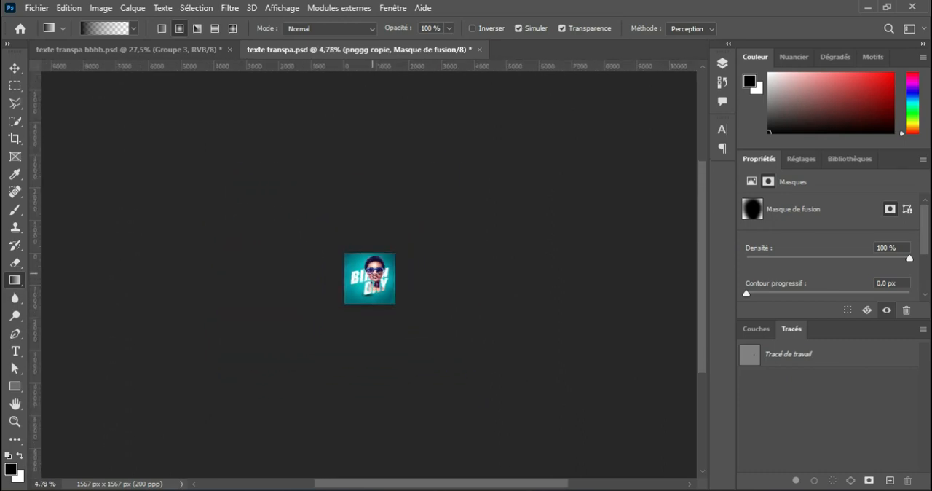
scroll(393, 290, up, 2)
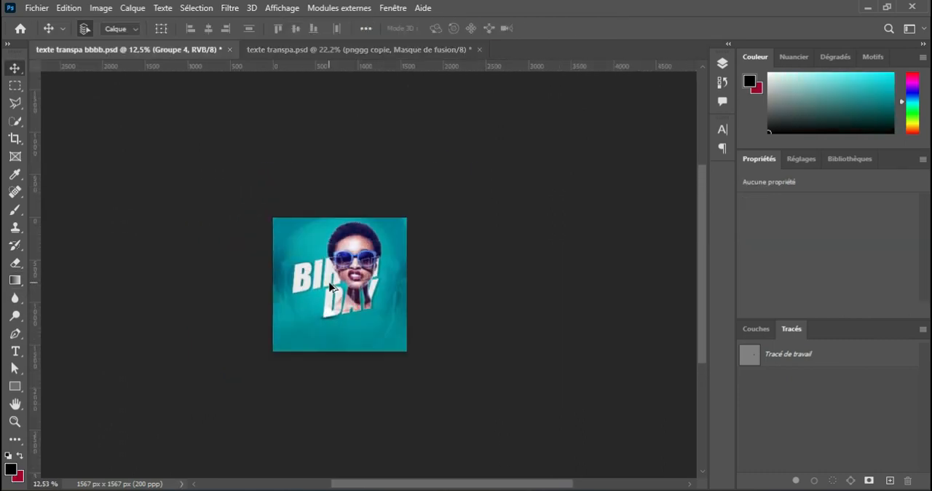
scroll(331, 286, up, 3)
scroll(330, 286, up, 2)
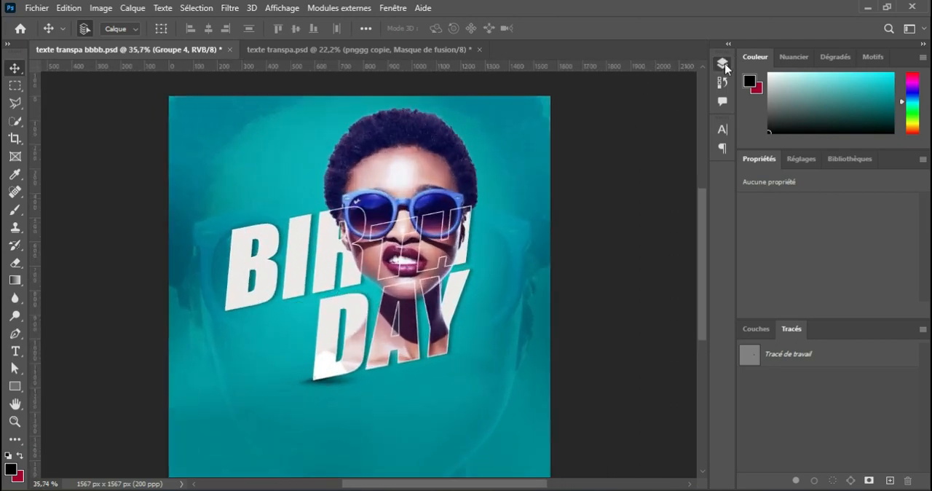
In texte transpa bbbb.psd, make the text groups Groupe 1, Groupe 2, Groupe 3 and Groupe 4 visible
click(722, 65)
click(535, 154)
click(534, 138)
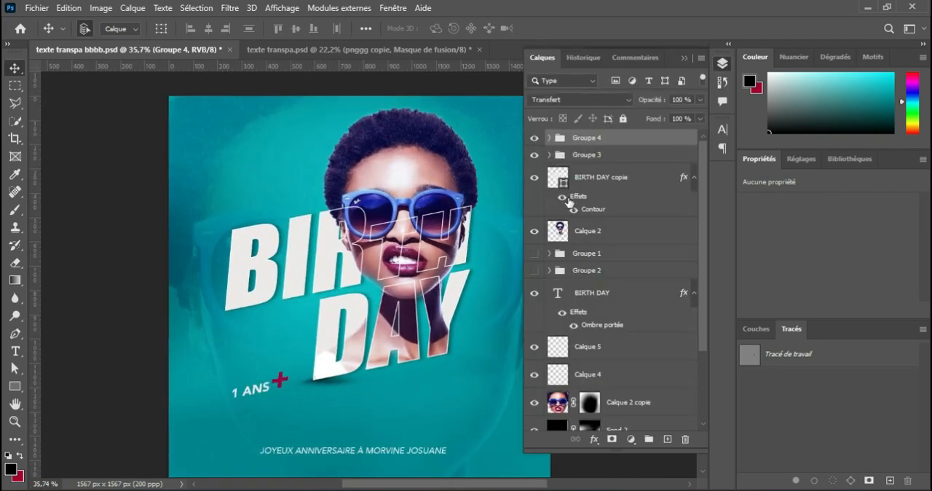
click(534, 253)
click(534, 270)
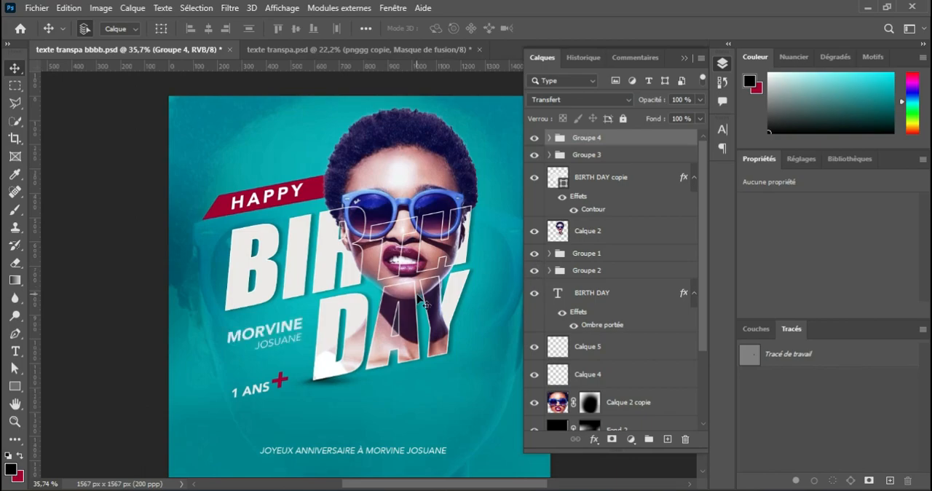